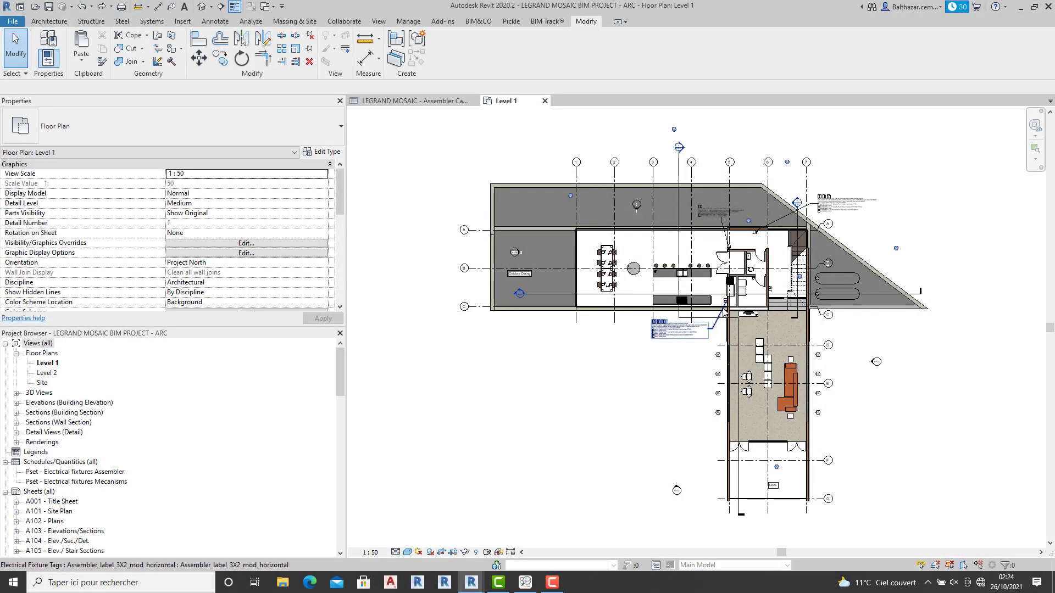
- Zoom into the Level 1 kitchen wall and select the Mosaic push-button fixture
scroll(731, 306, up, 1)
scroll(731, 306, up, 5)
scroll(731, 306, up, 1)
scroll(731, 306, up, 2)
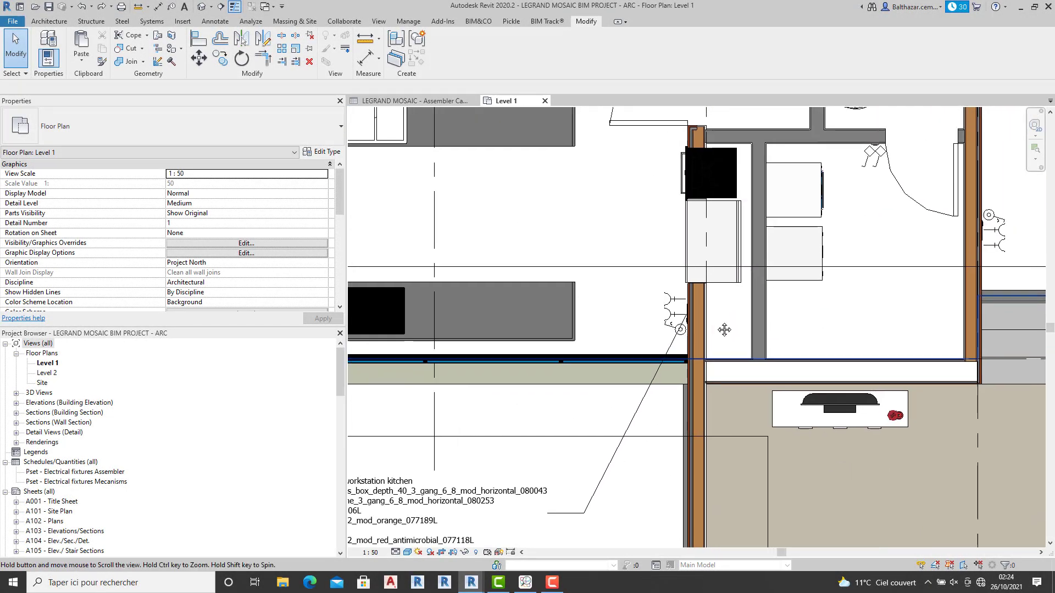
scroll(717, 326, up, 3)
scroll(637, 341, up, 2)
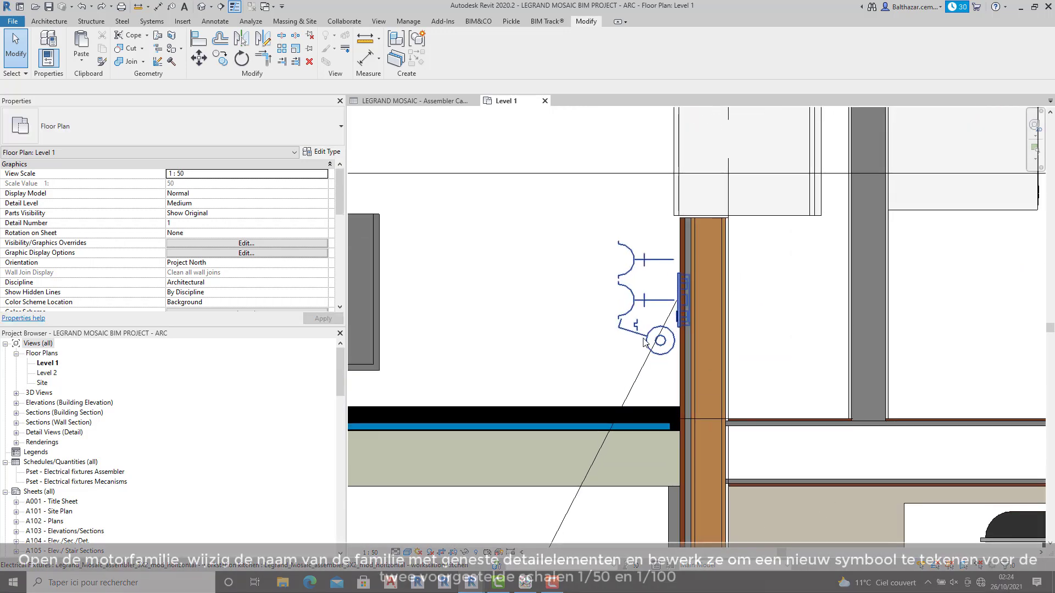
click(644, 340)
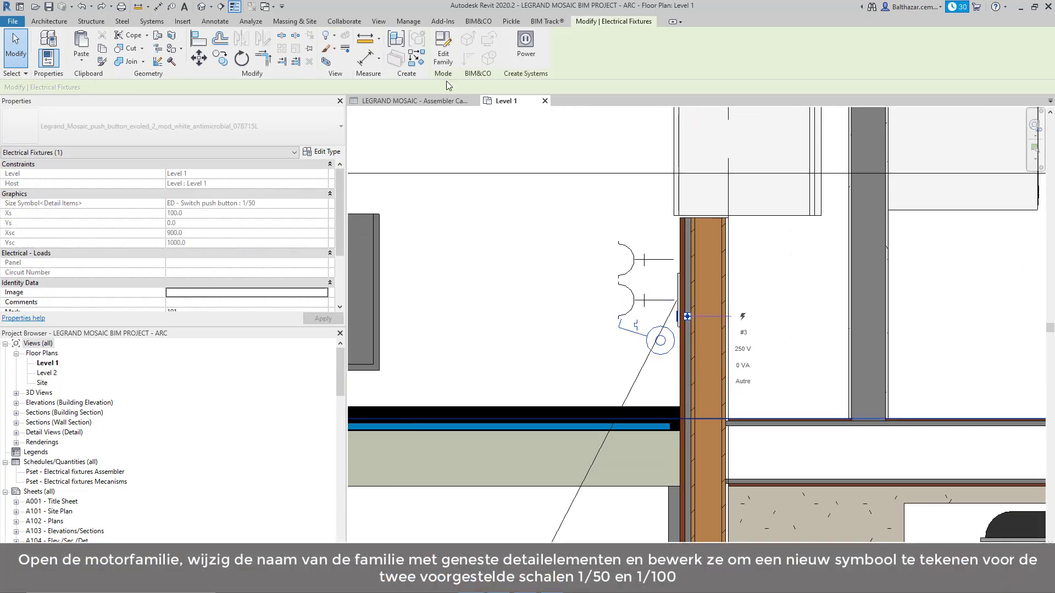
- Edit the push-button family and view the nested switch symbol on its Avant elevation
click(442, 54)
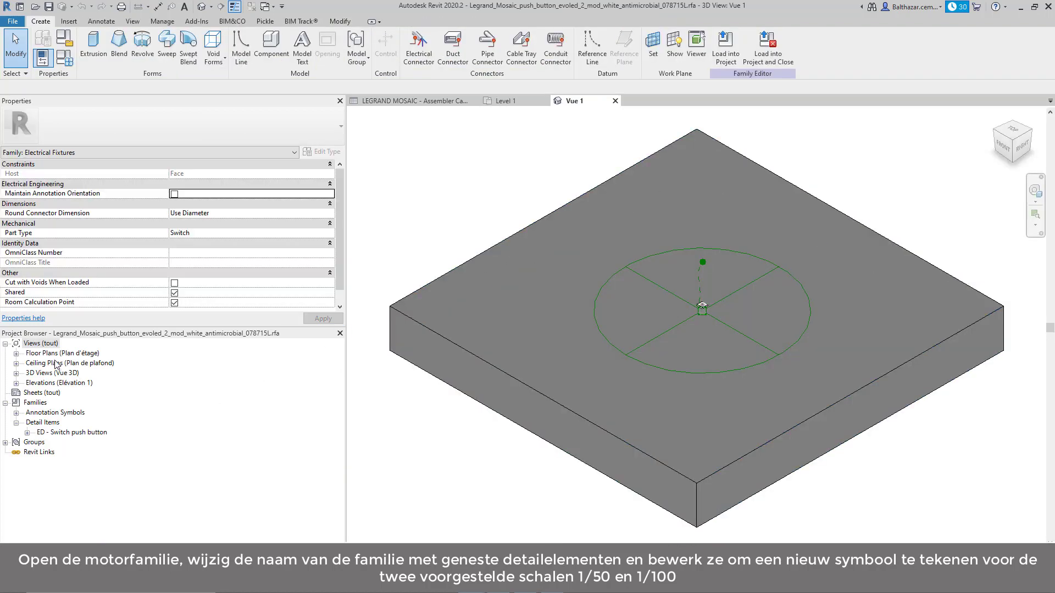
double_click(50, 384)
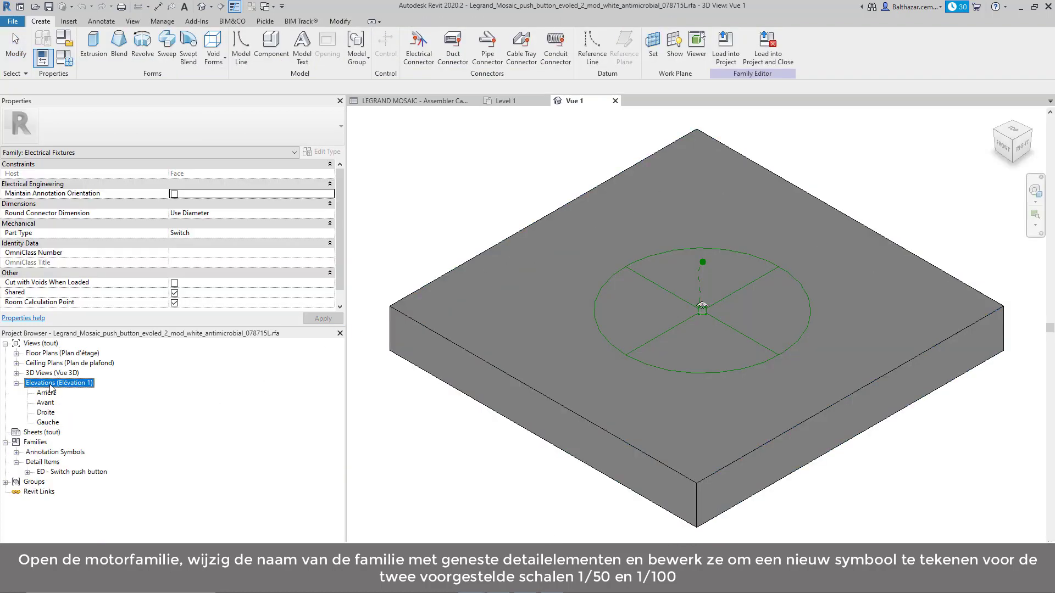
double_click(47, 405)
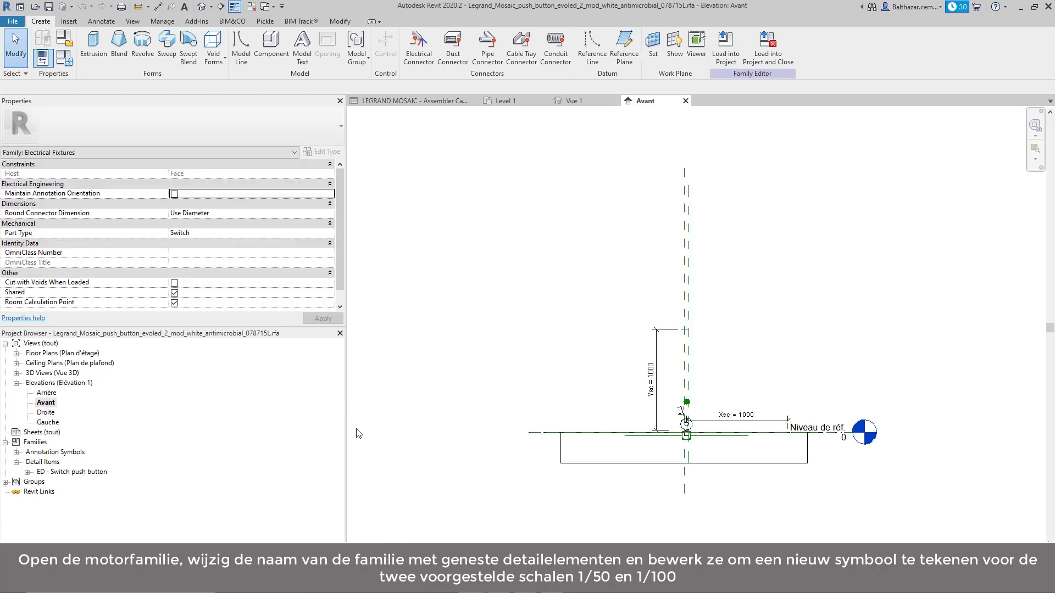
middle_drag(691, 479, 697, 448)
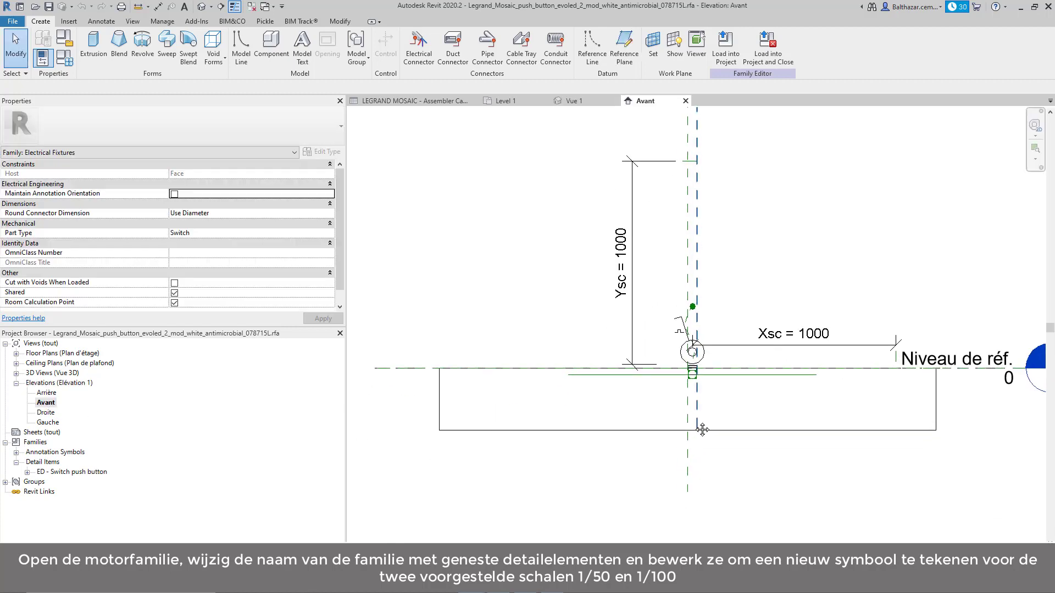
click(683, 360)
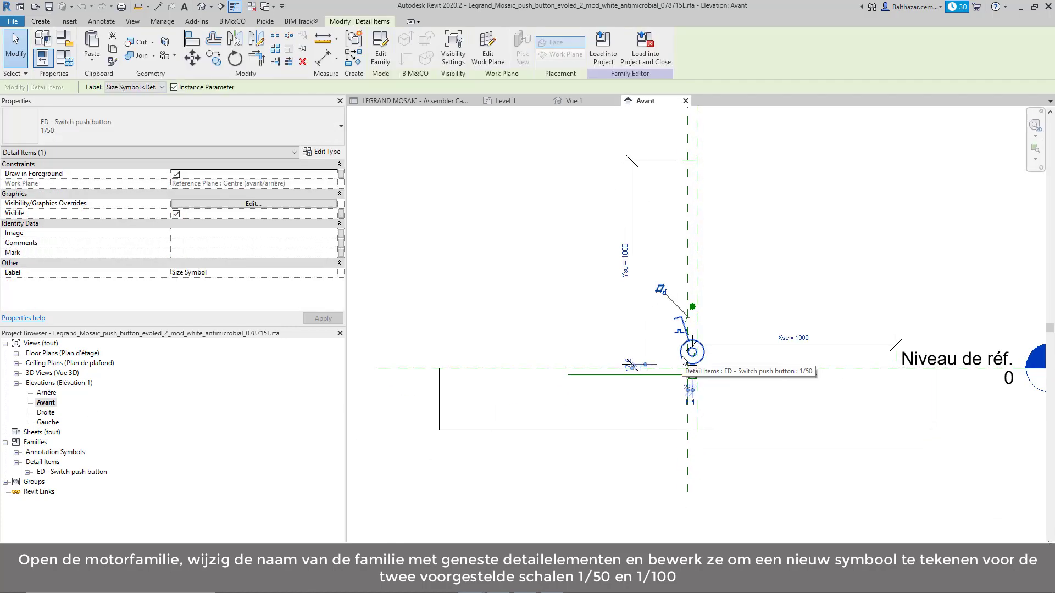
key(Escape)
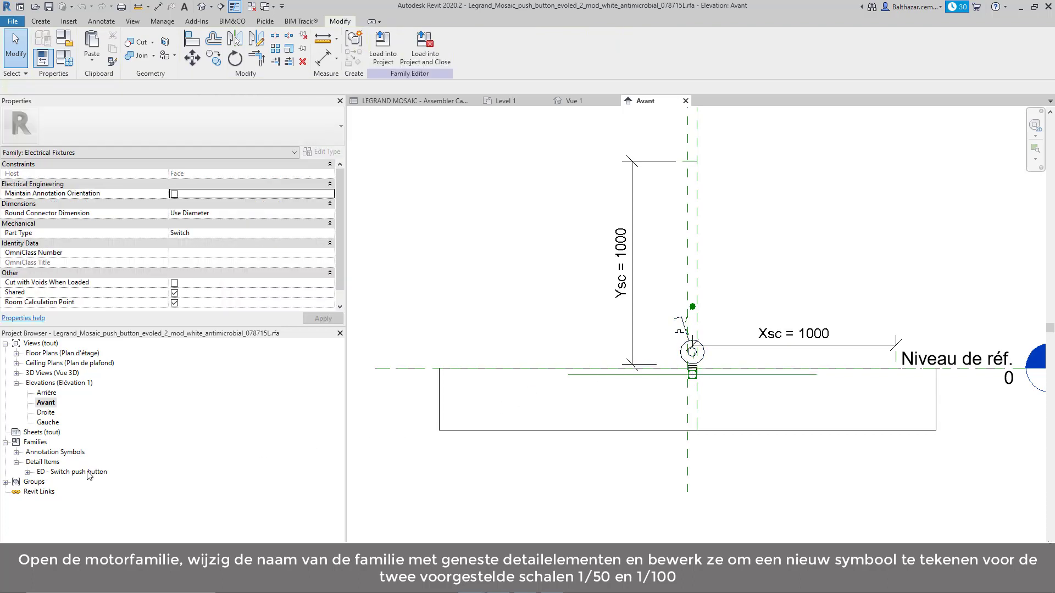
- Rename 'ED - Switch push button' to 'ED - Switch push button - personal' and edit it
right_click(88, 475)
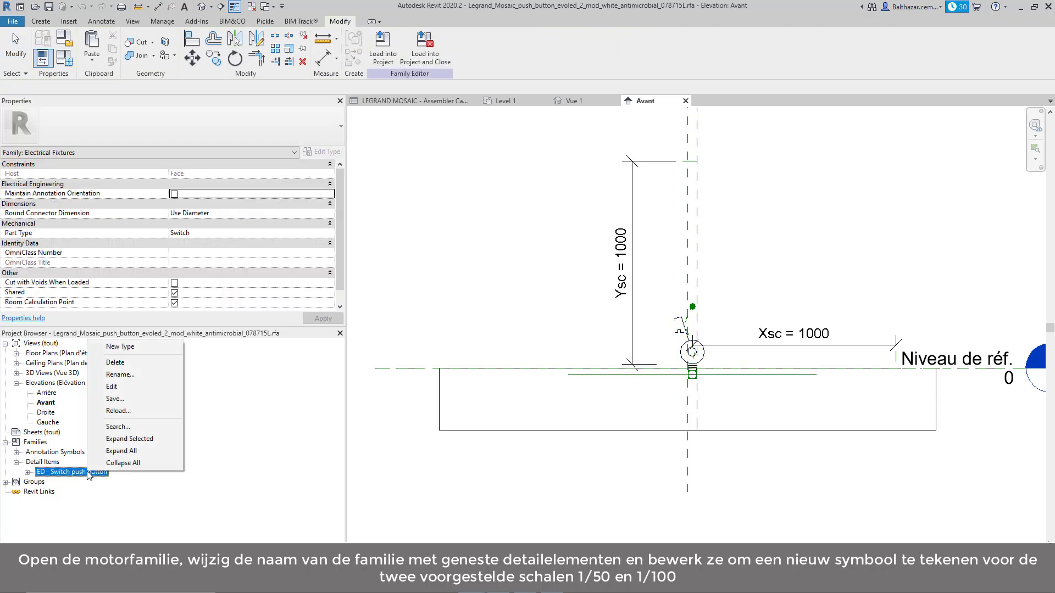
click(140, 378)
text(- personal)
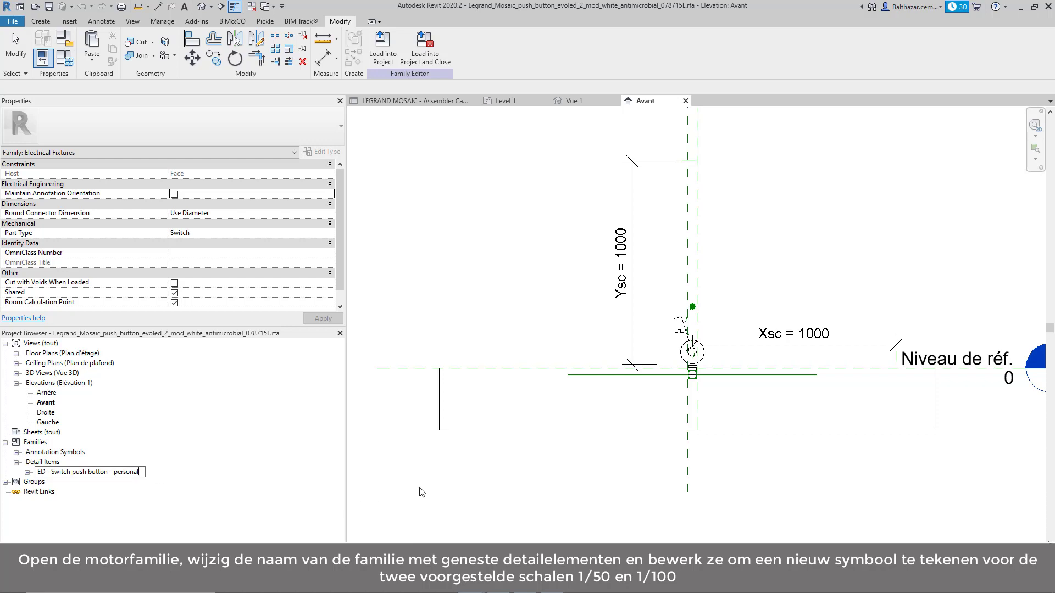
click(115, 499)
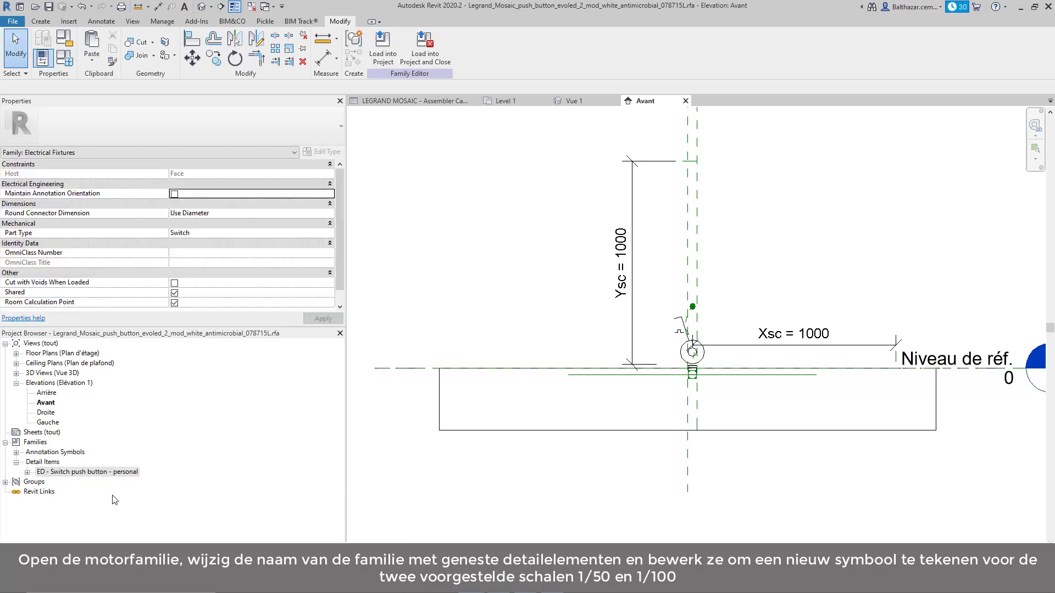
right_click(105, 471)
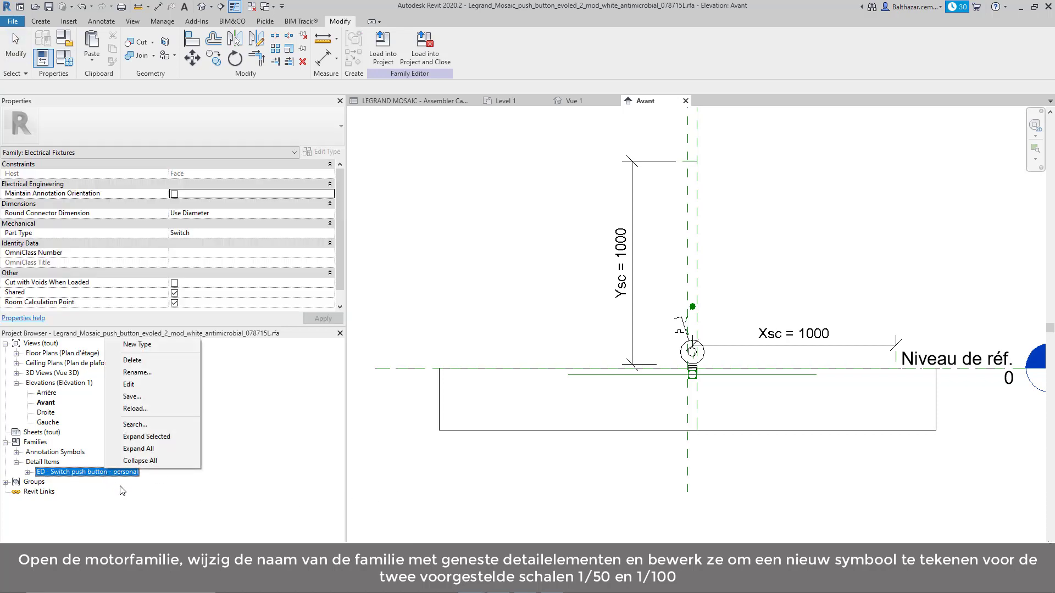
click(154, 387)
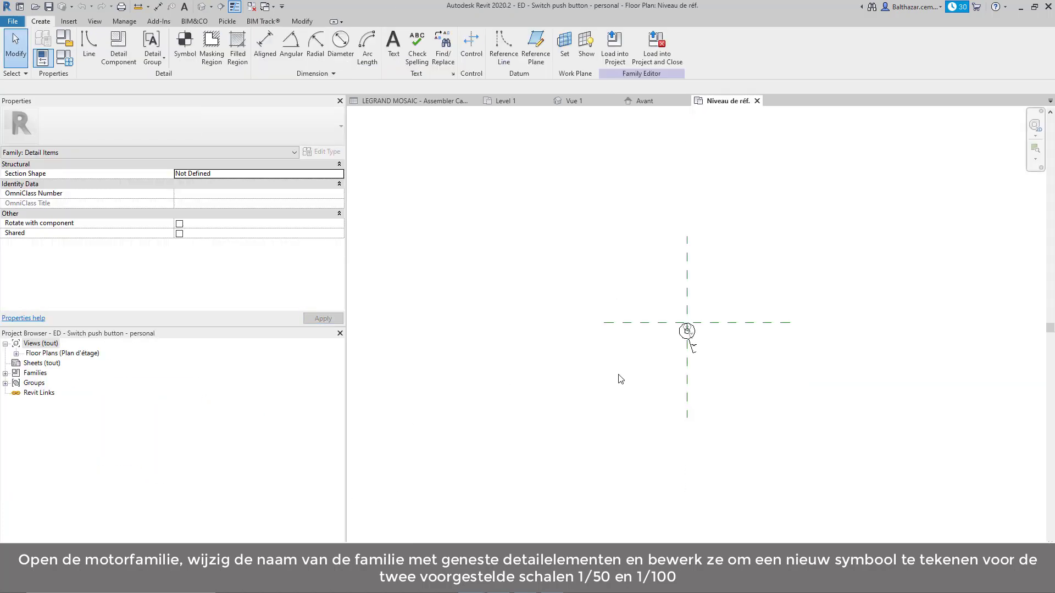
- Turn on visibility preview in the nested symbol family's plan view
scroll(733, 358, up, 2)
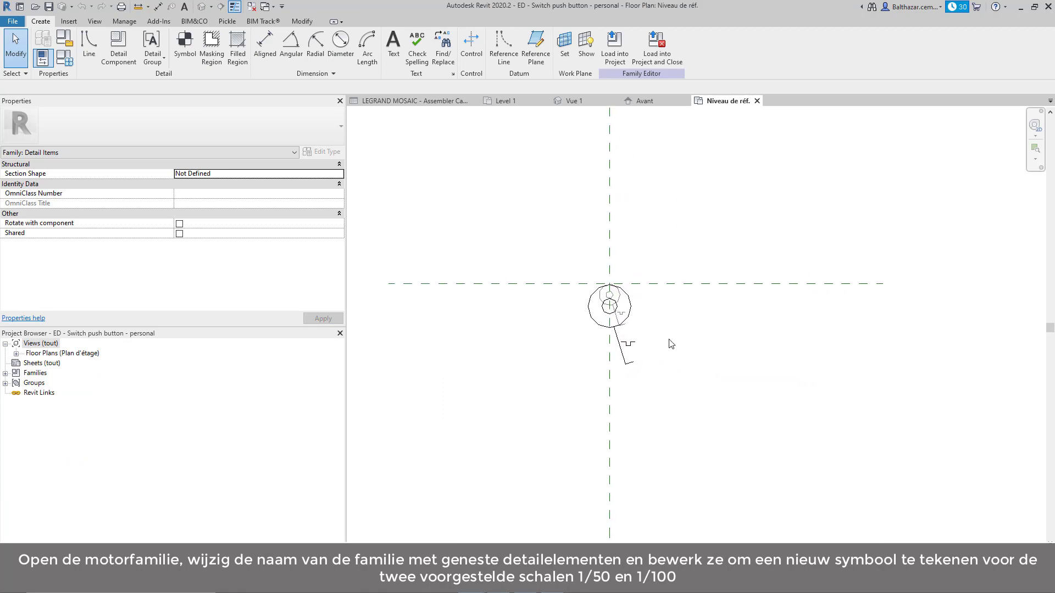
scroll(776, 356, up, 3)
middle_drag(777, 356, 961, 356)
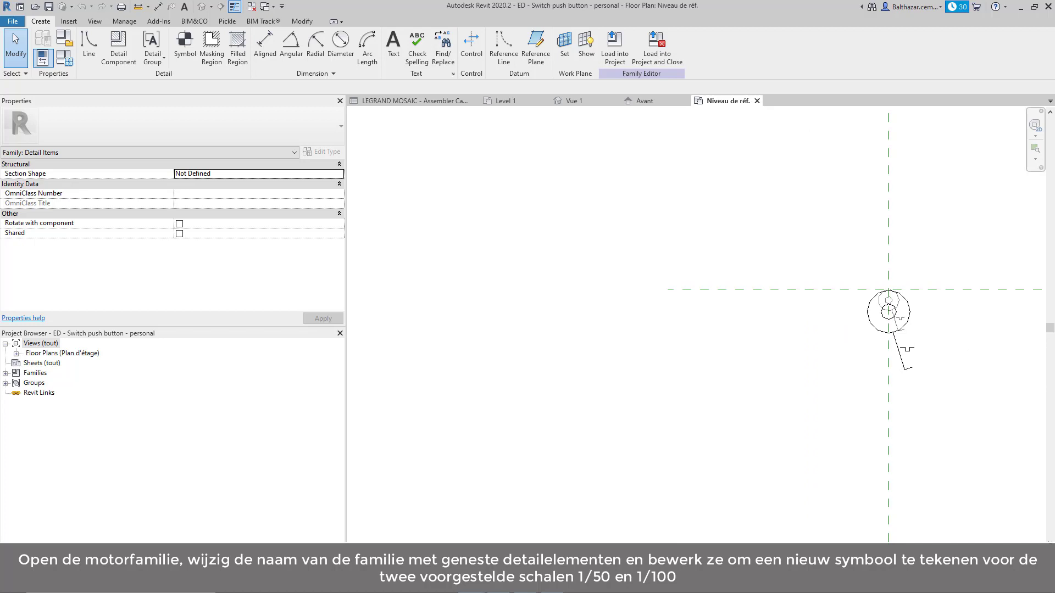
click(465, 548)
click(501, 541)
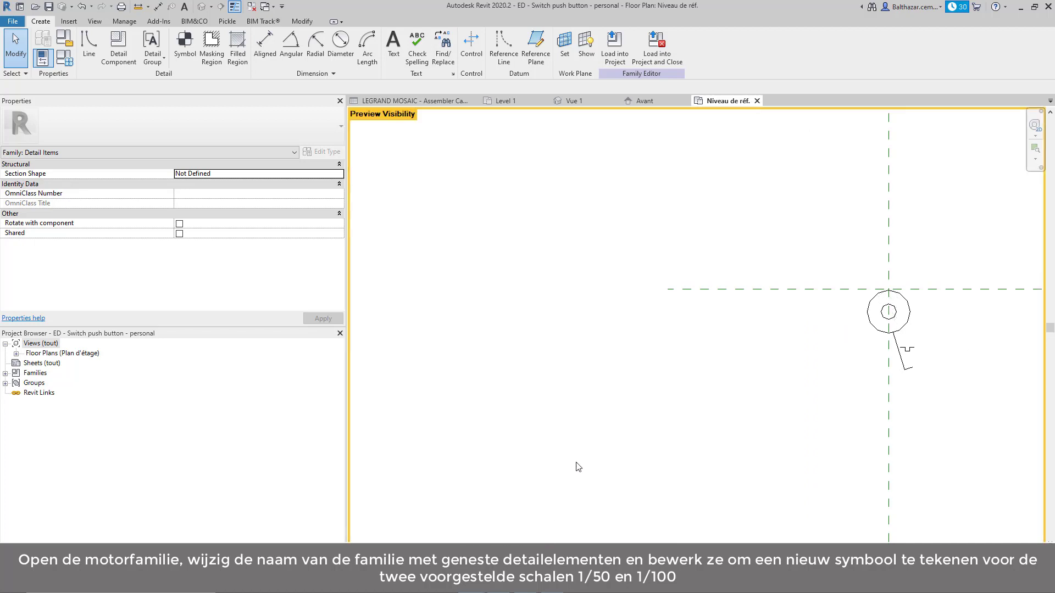
- Preview the 1/50 and 1/100 family types, leaving 1/100 current
click(63, 57)
click(296, 79)
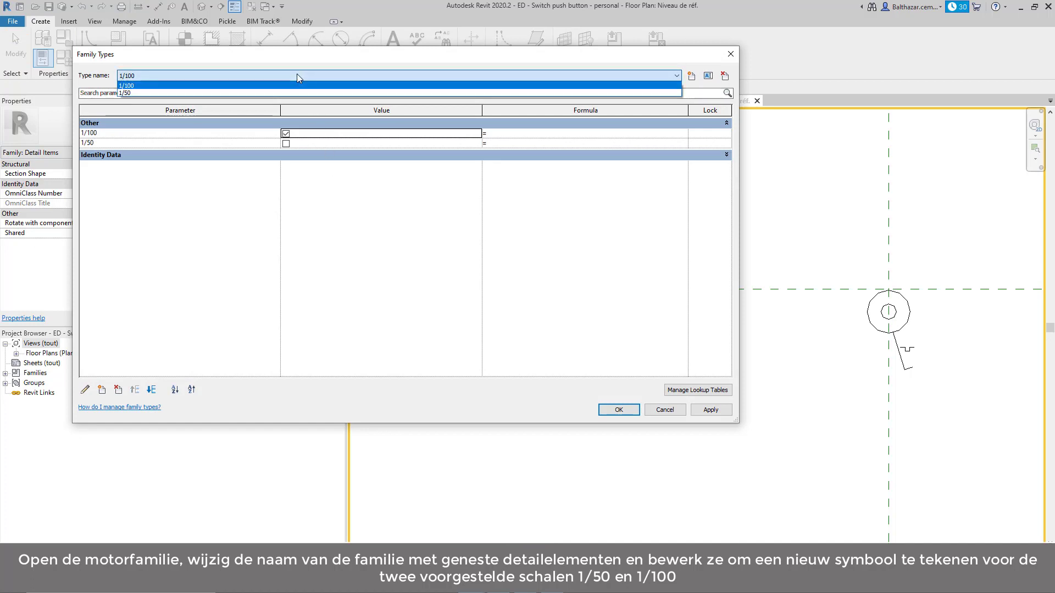
click(299, 93)
click(697, 413)
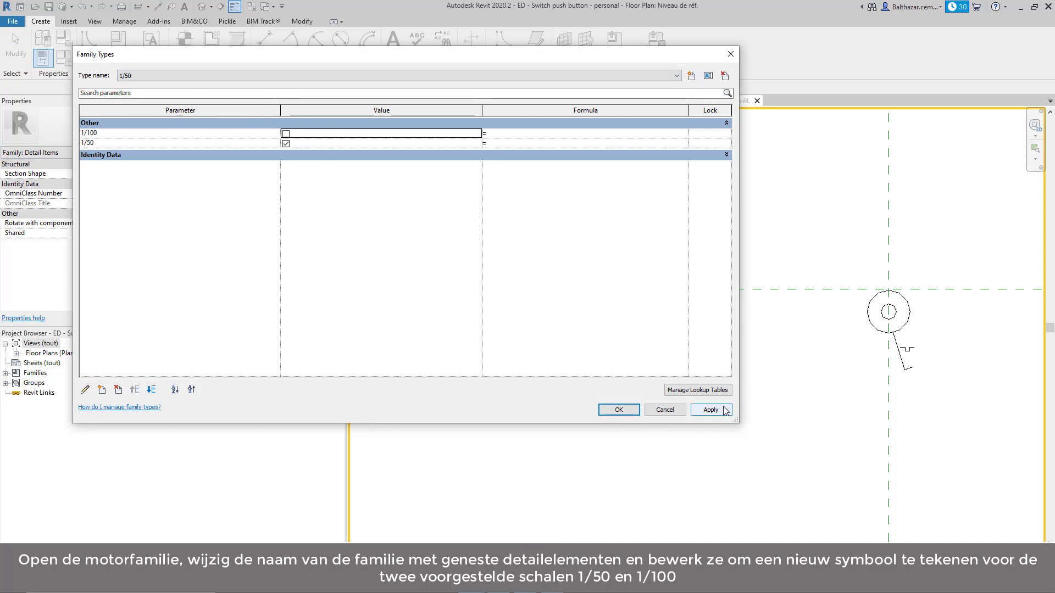
click(264, 76)
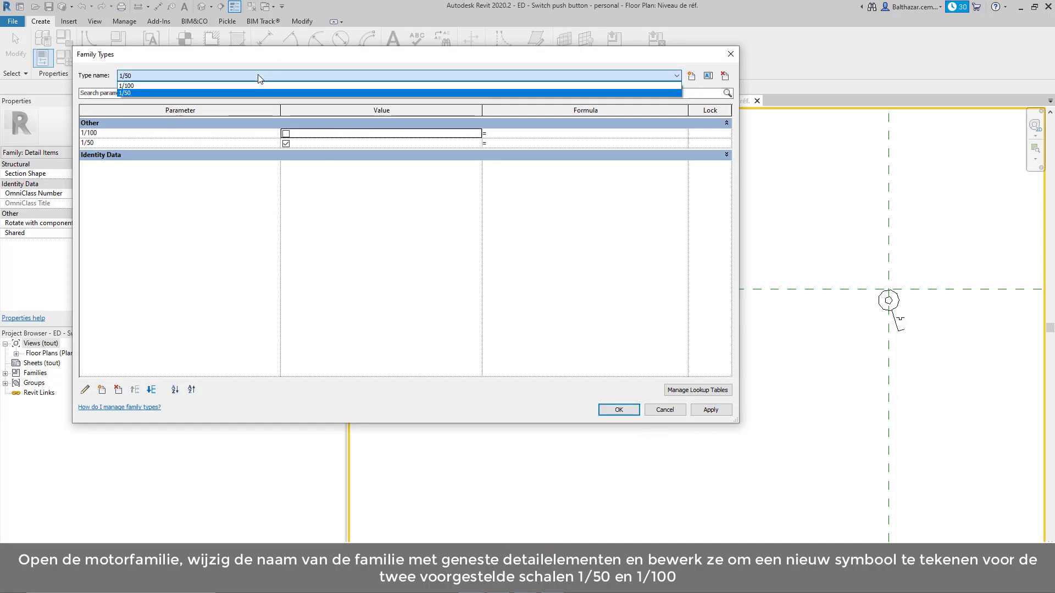
click(266, 86)
click(710, 409)
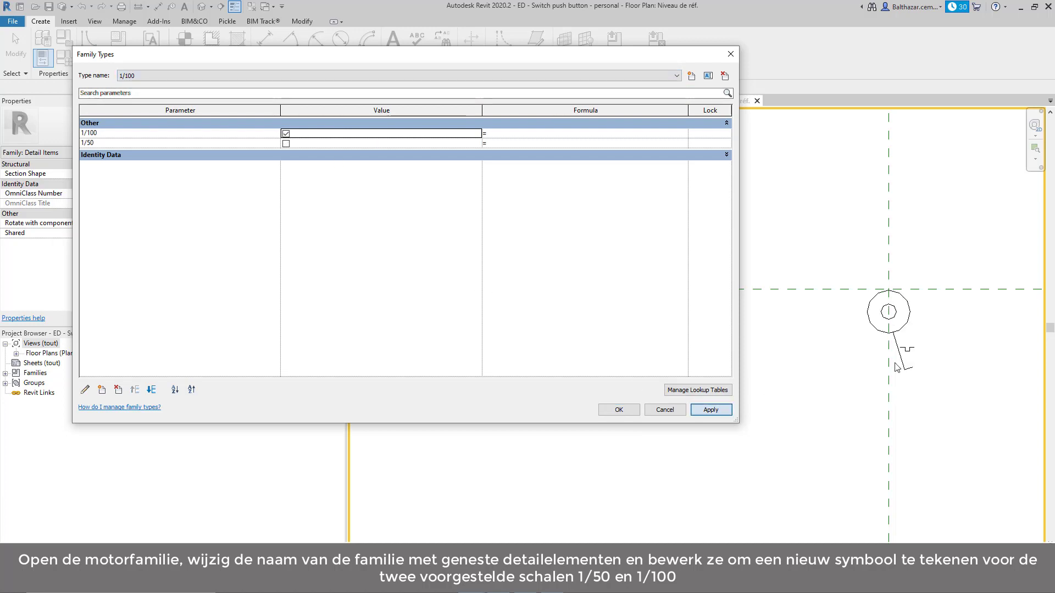
click(619, 410)
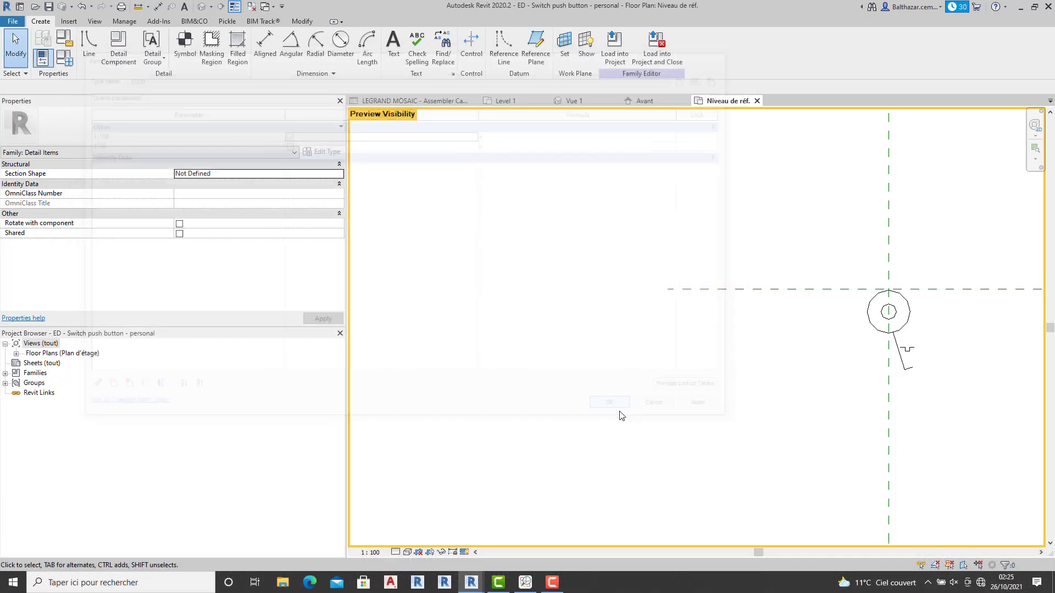
- Turn visibility preview off and centre the push-button symbol in the view
click(463, 551)
click(496, 523)
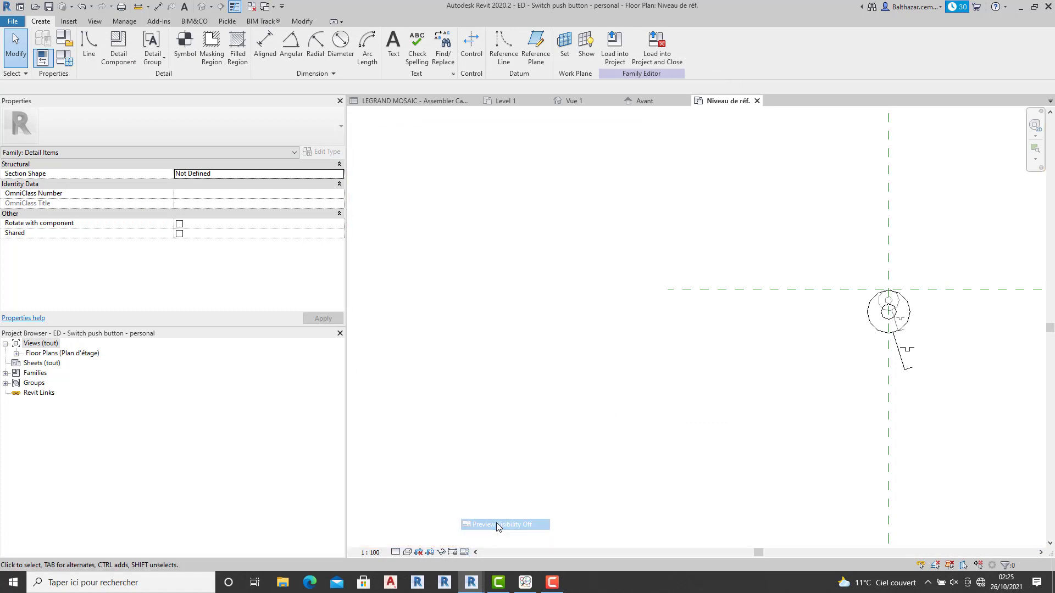
middle_drag(745, 419, 464, 434)
scroll(556, 363, up, 2)
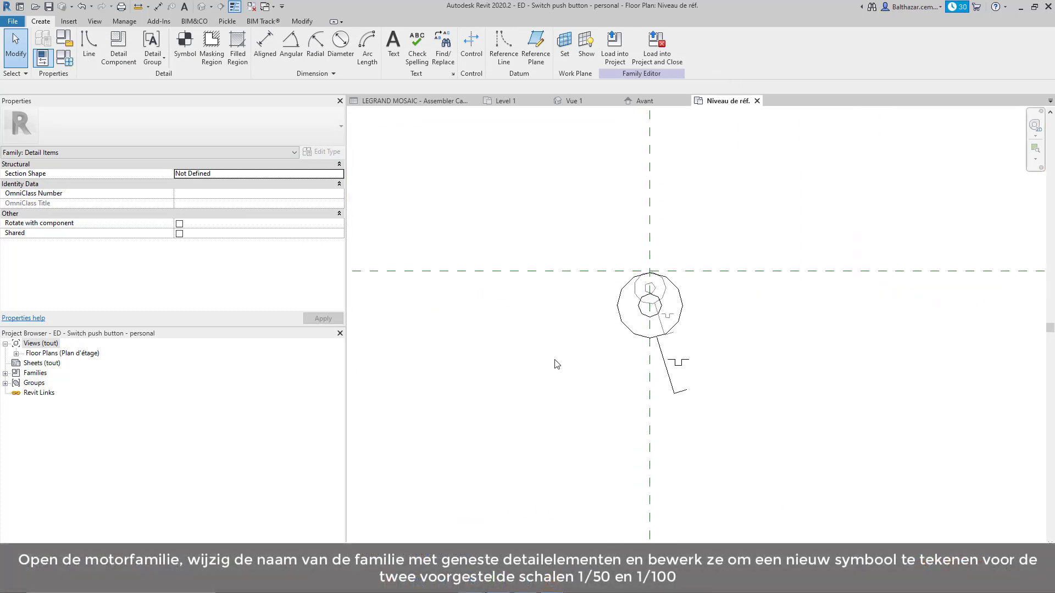
scroll(551, 355, up, 2)
scroll(551, 355, down, 1)
- Move the existing symbol linework 694 to the right of the vertical reference plane
drag(562, 201, 744, 459)
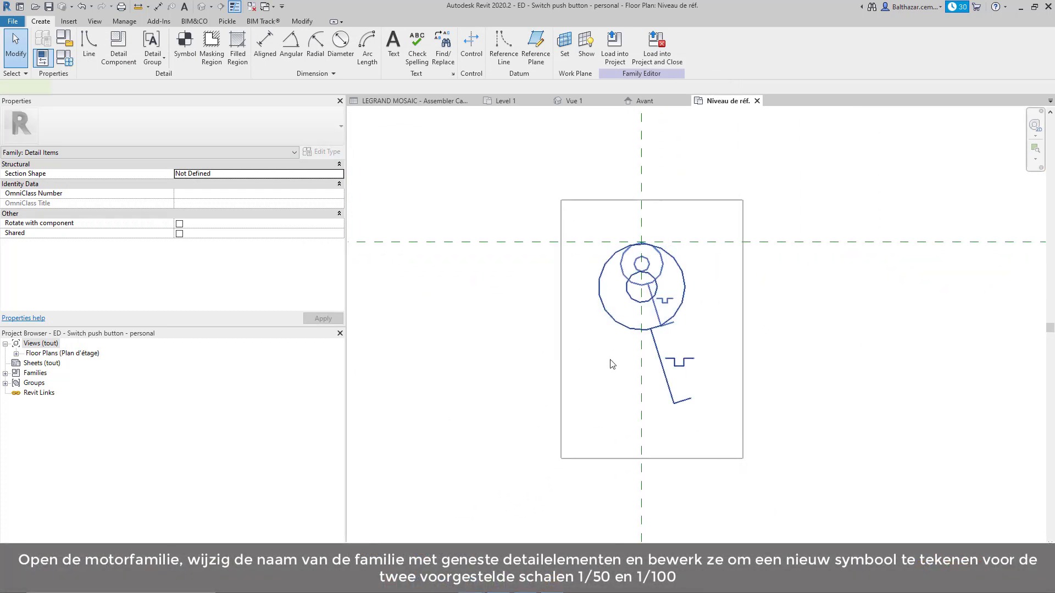
click(192, 58)
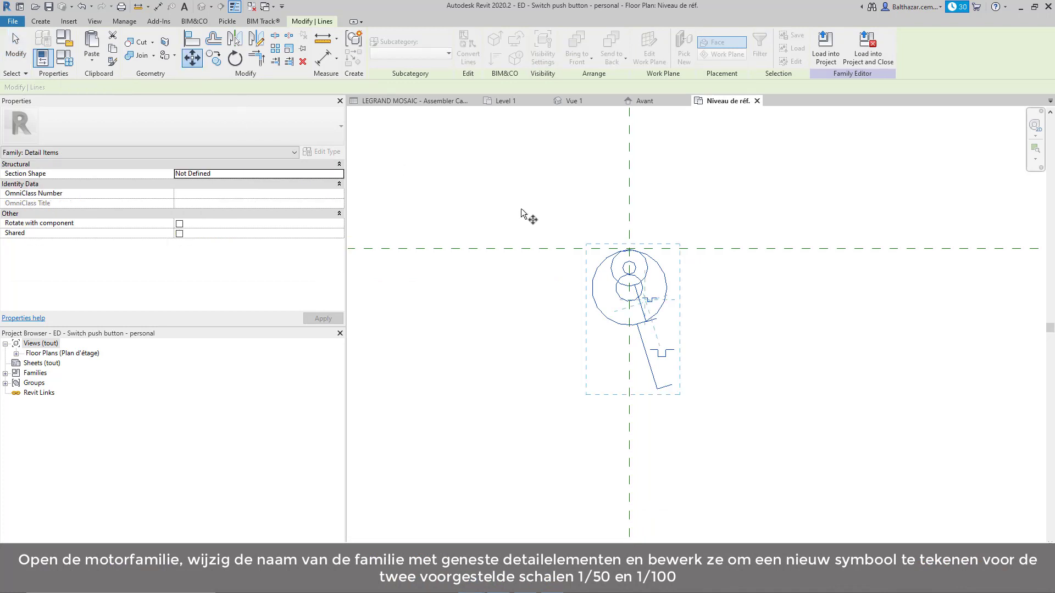
click(629, 202)
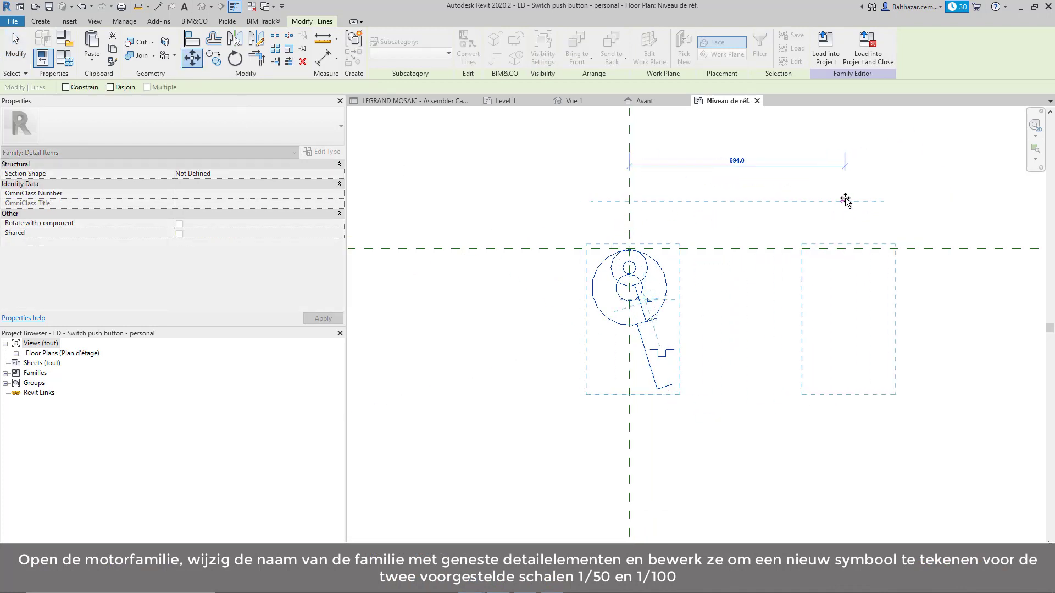
click(850, 201)
click(805, 338)
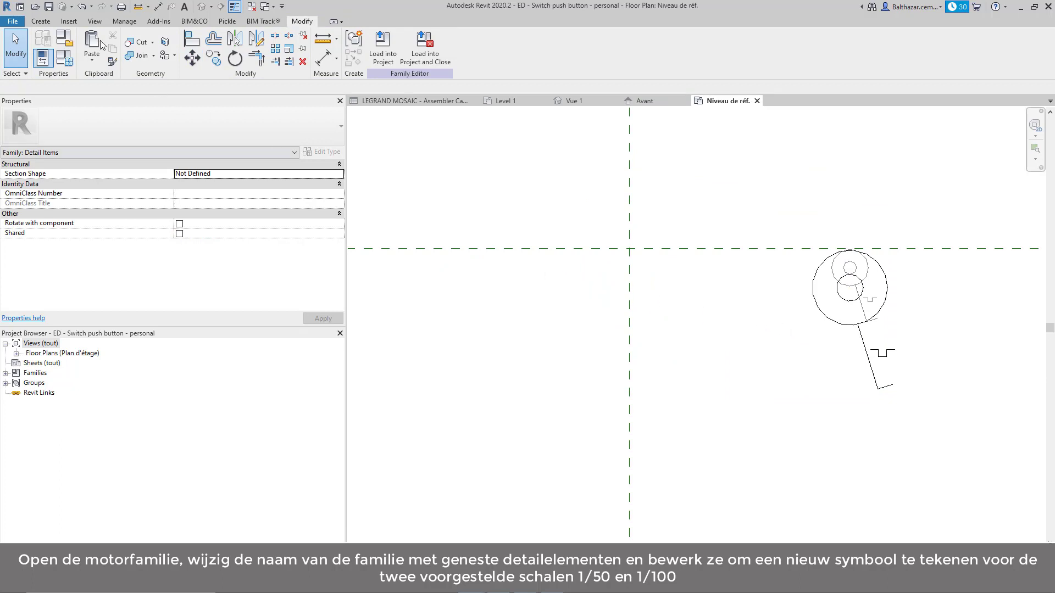
click(41, 21)
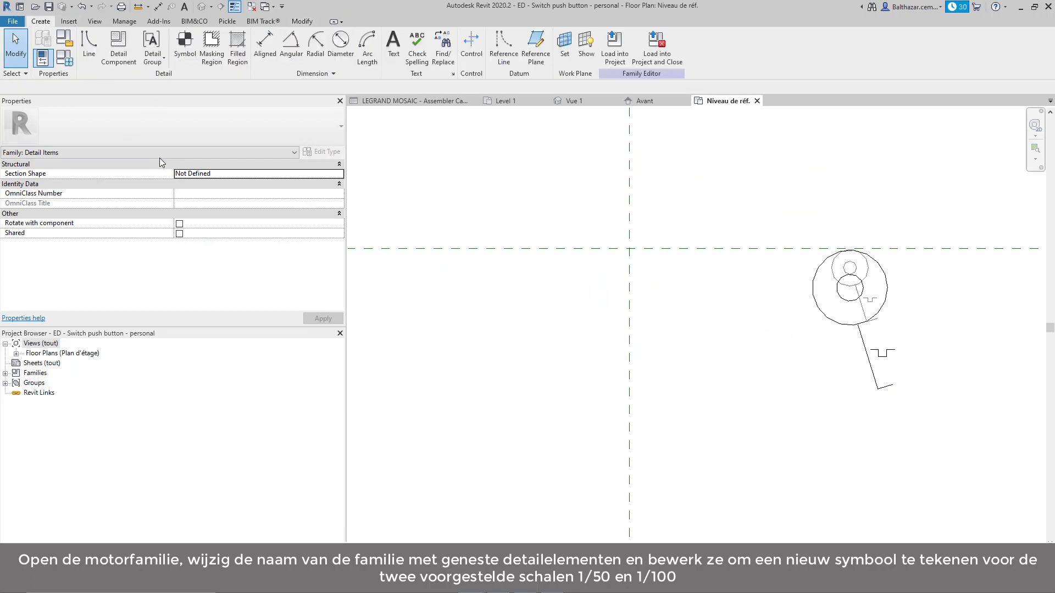
- Draw two concentric detail-line circles at the reference-plane crossing, the outer with radius 120
click(89, 49)
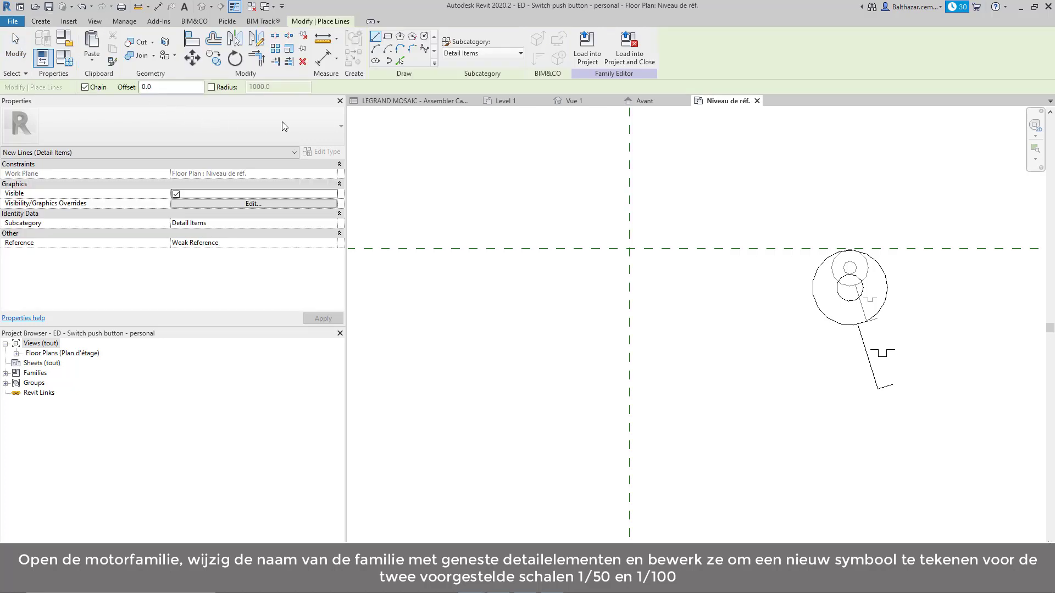
click(424, 36)
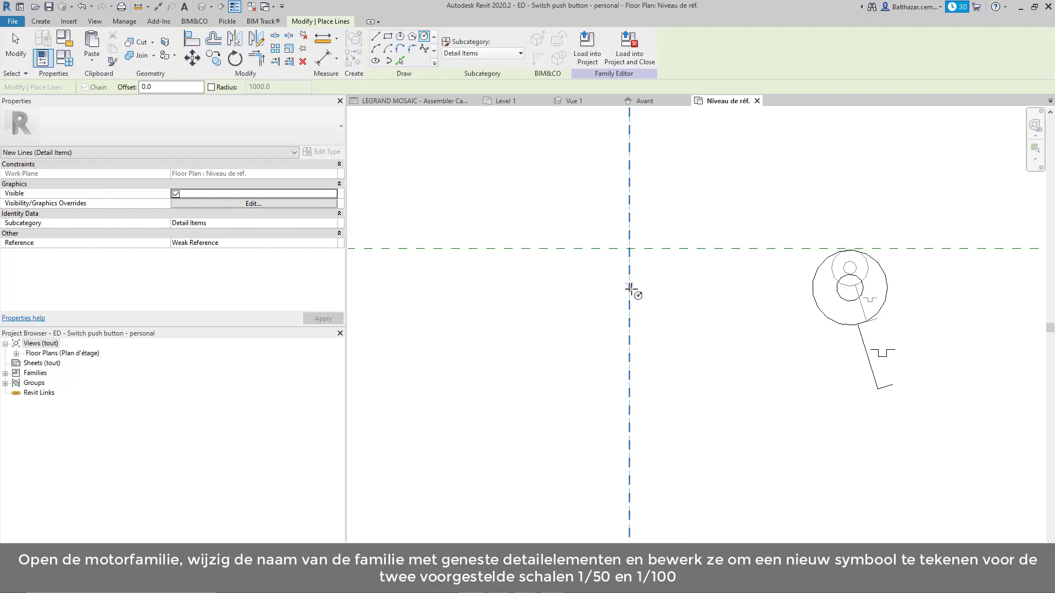
click(630, 290)
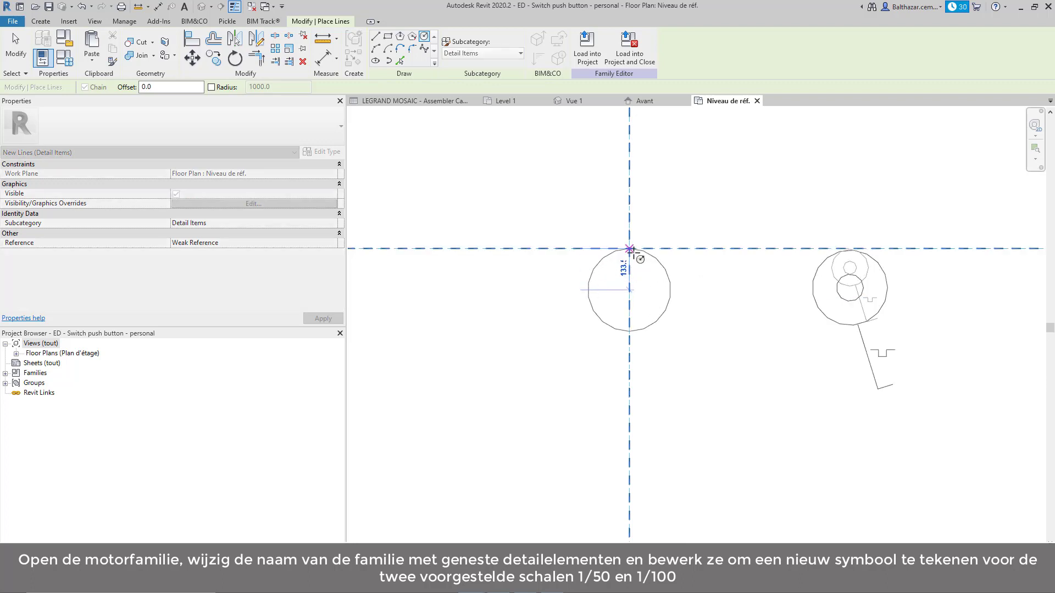
scroll(630, 252, up, 2)
scroll(632, 251, up, 1)
click(631, 251)
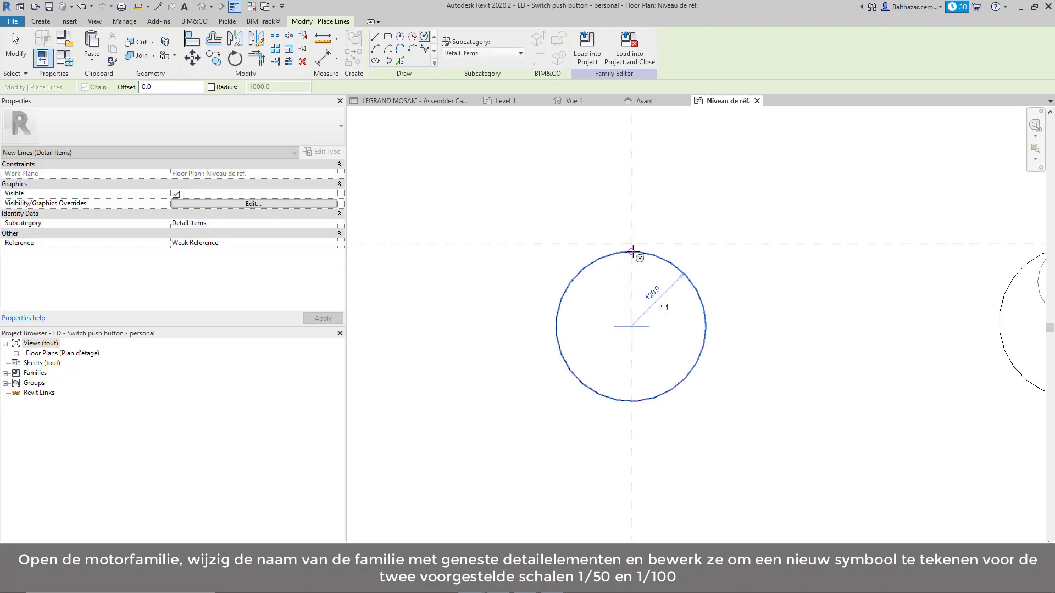
scroll(632, 252, down, 3)
click(632, 294)
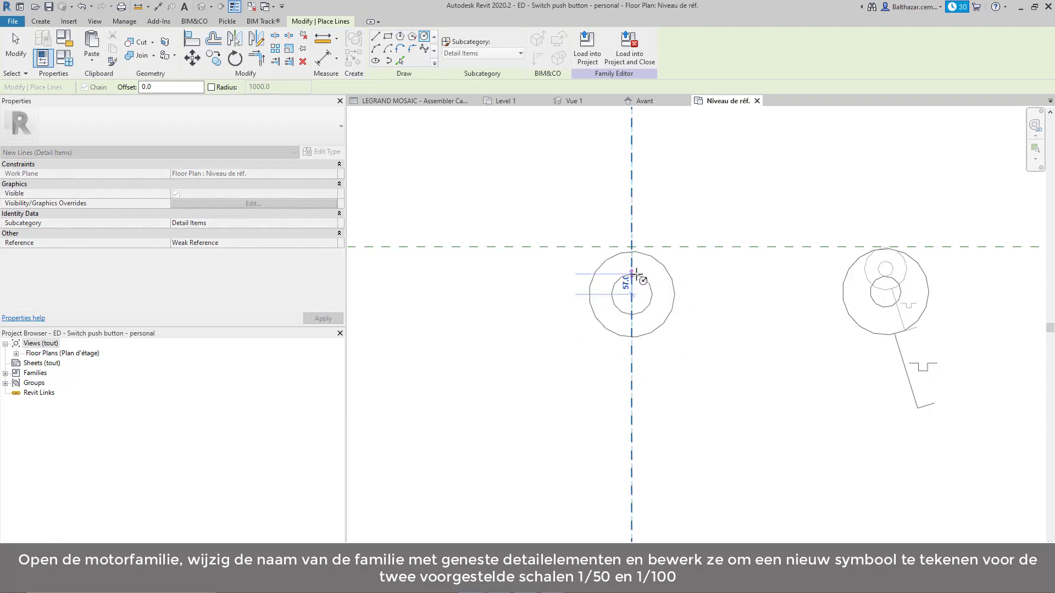
click(632, 277)
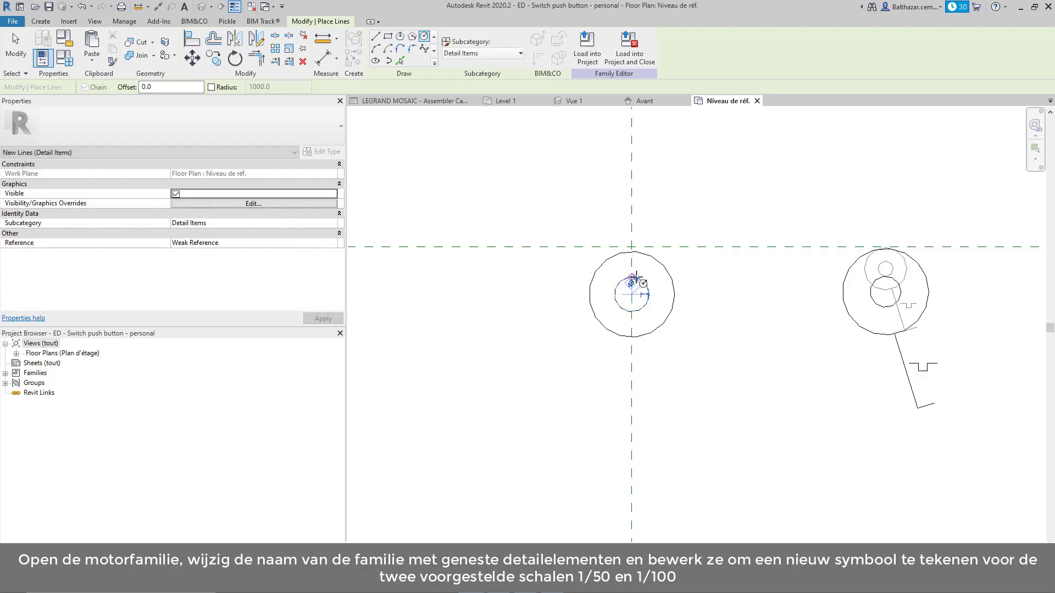
key(Escape)
key(Escape)
scroll(641, 243, down, 1)
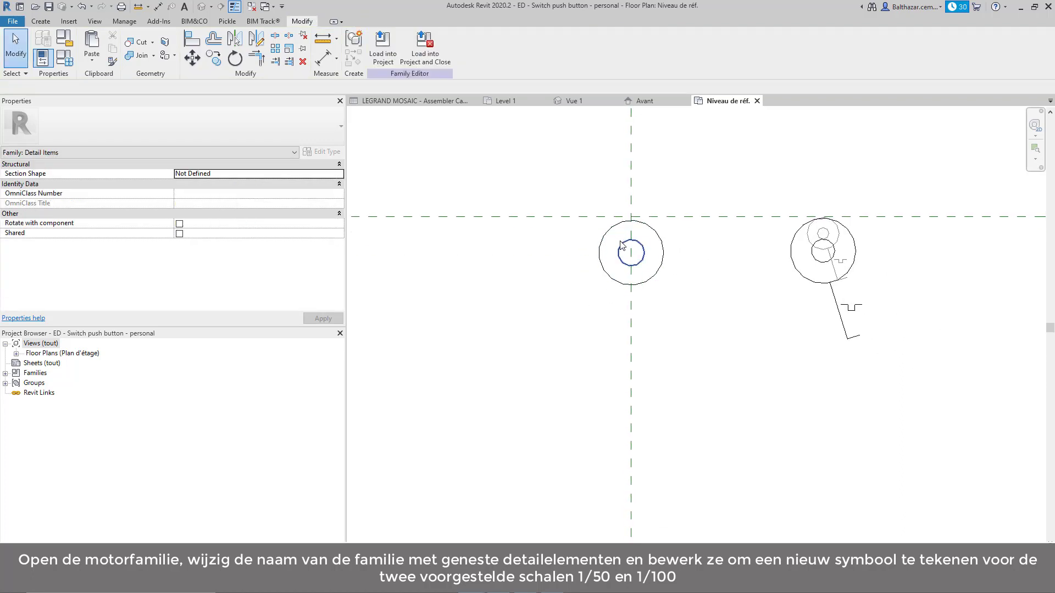
- Copy the two concentric circles to the left of the vertical reference plane
drag(575, 205, 701, 308)
click(213, 57)
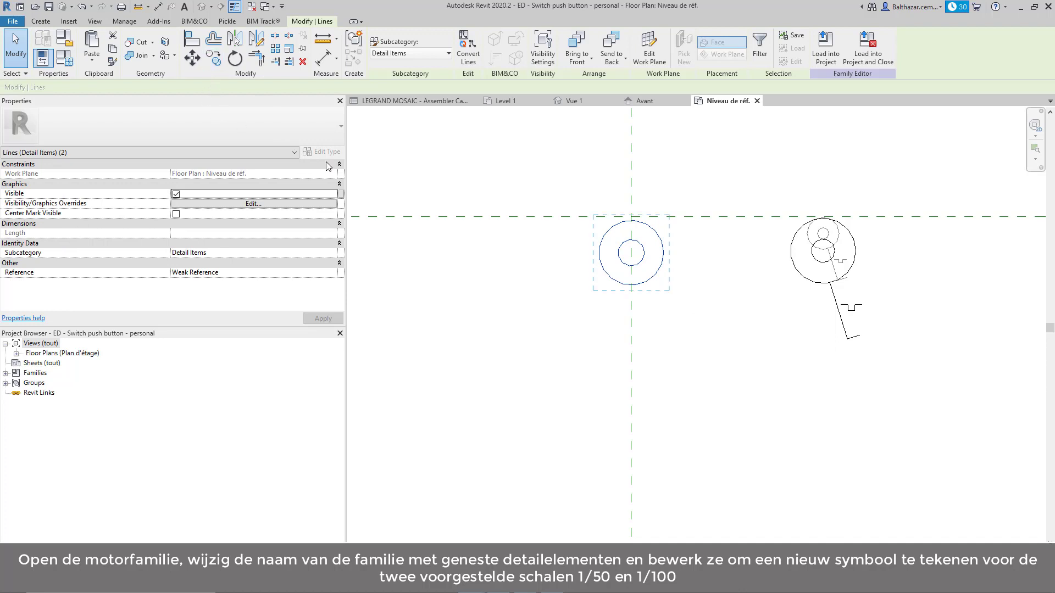
click(632, 222)
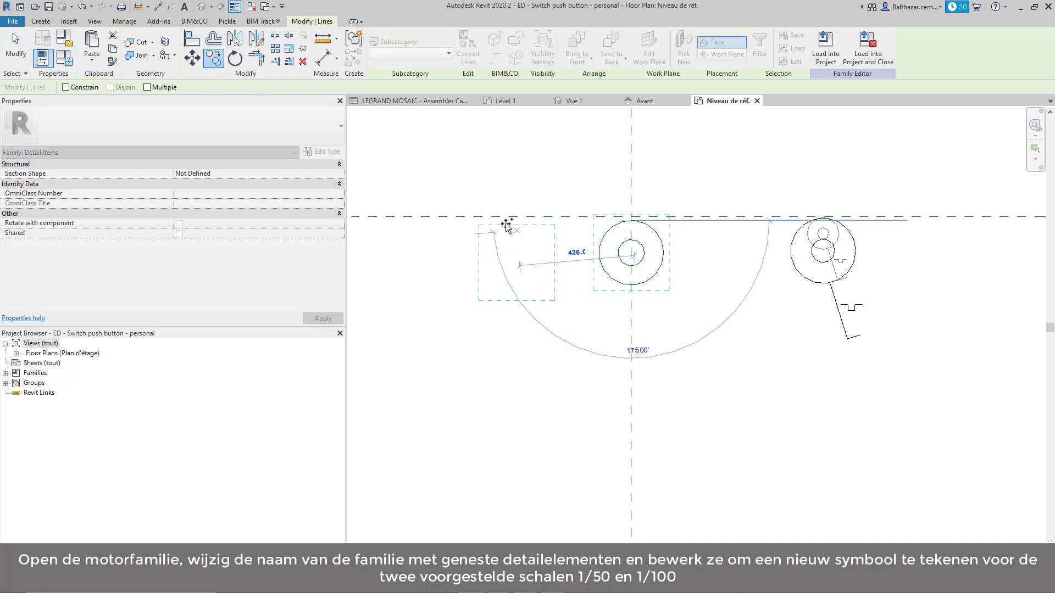
click(489, 221)
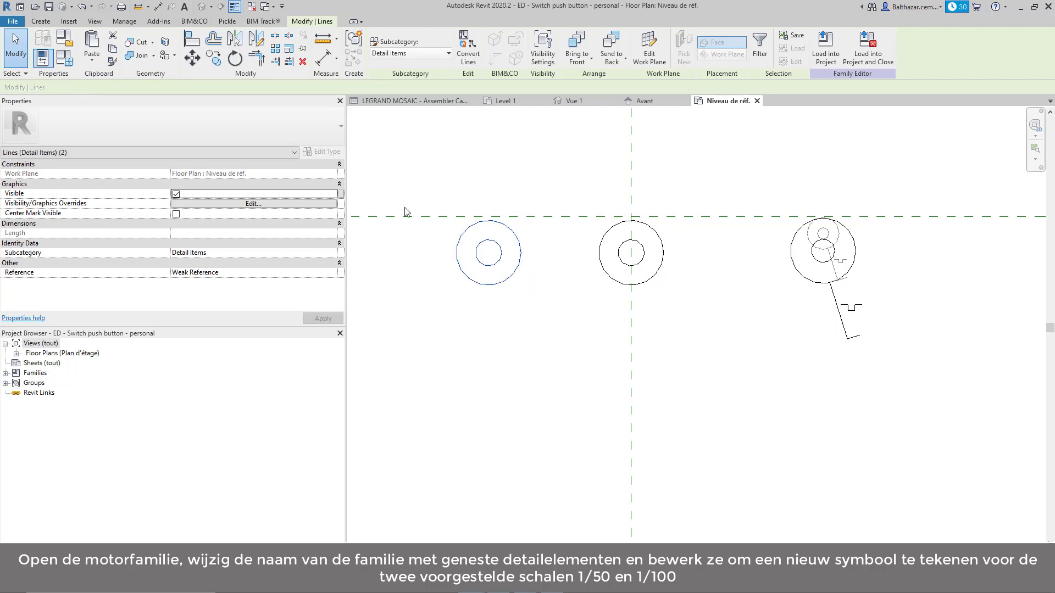
- Scale the copied circles up using graphical reference points
click(290, 53)
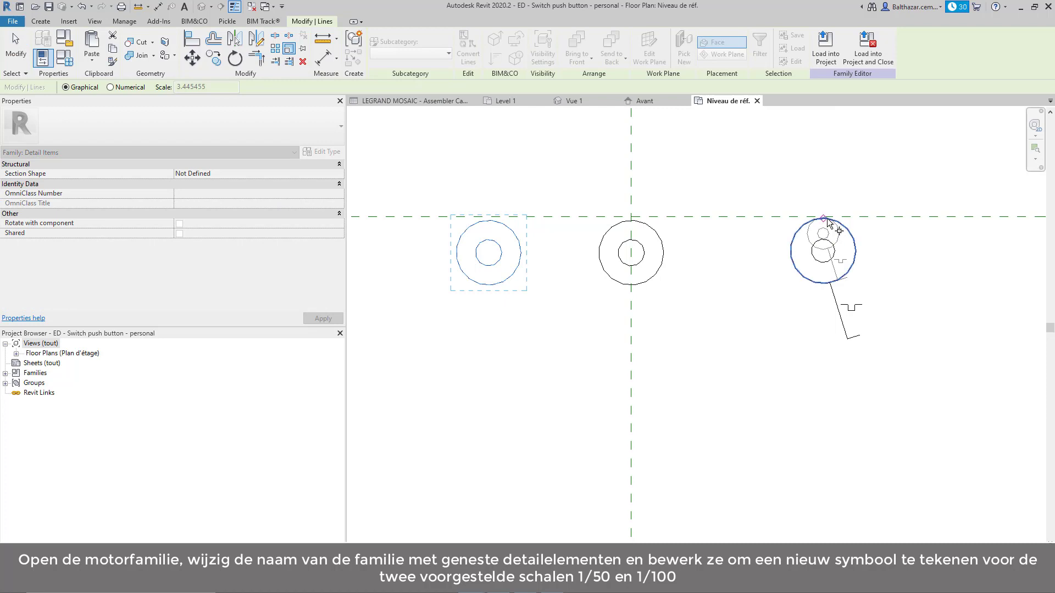
click(489, 221)
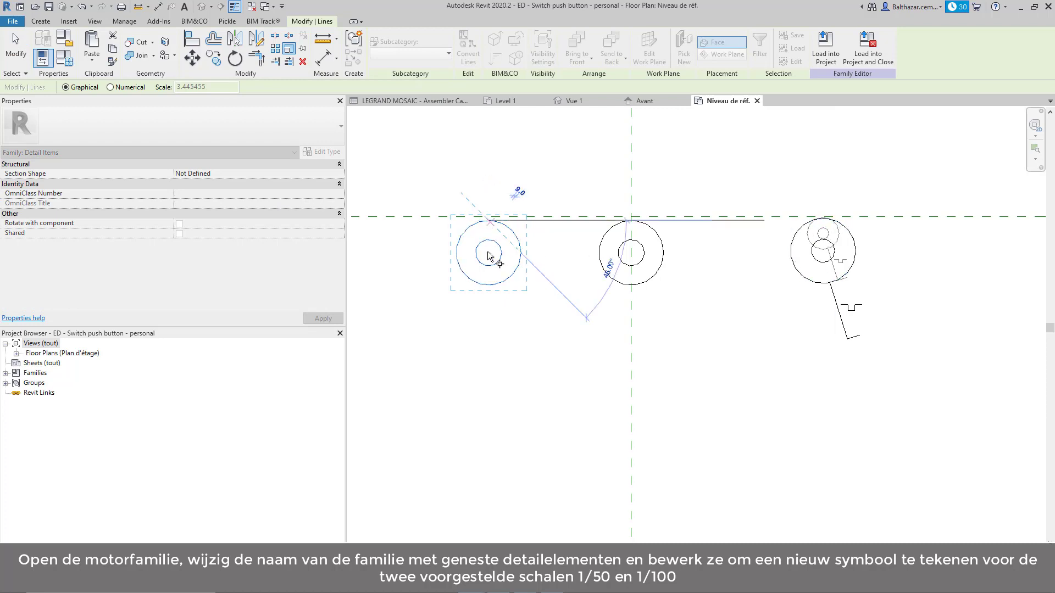
click(492, 288)
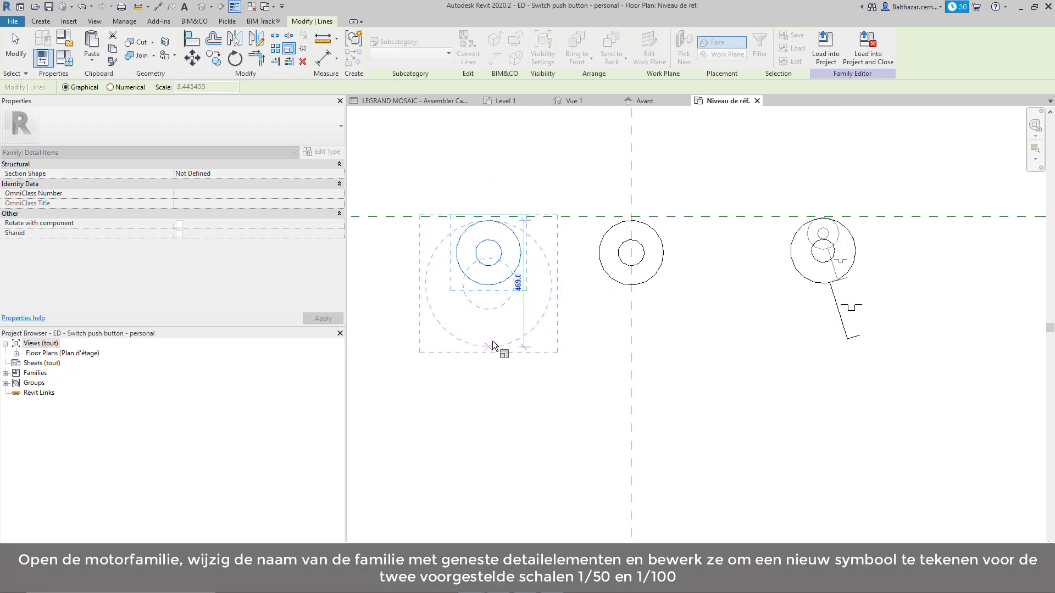
click(495, 344)
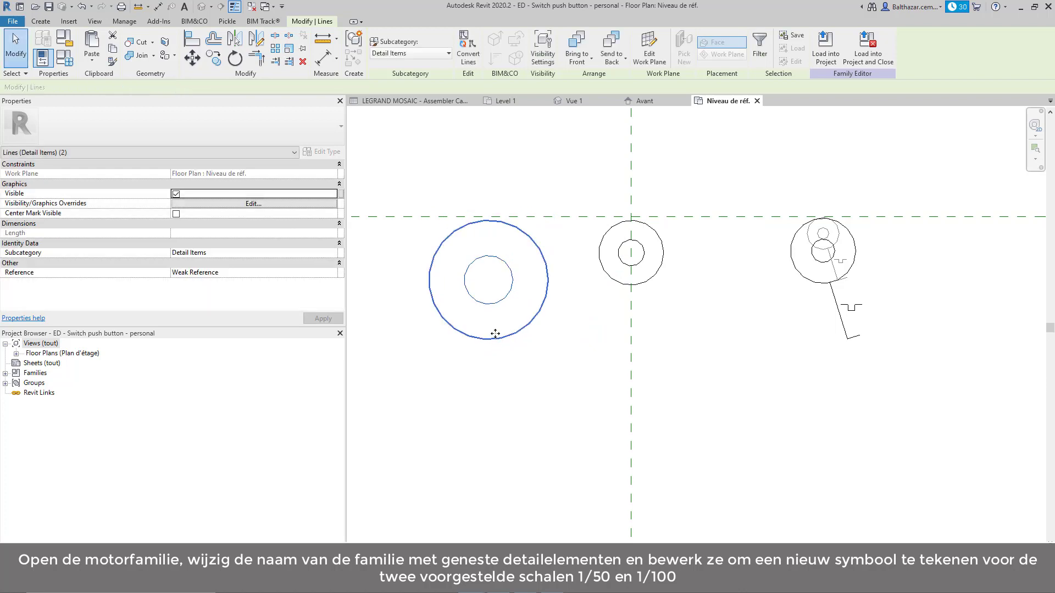
key(Escape)
drag(407, 191, 564, 352)
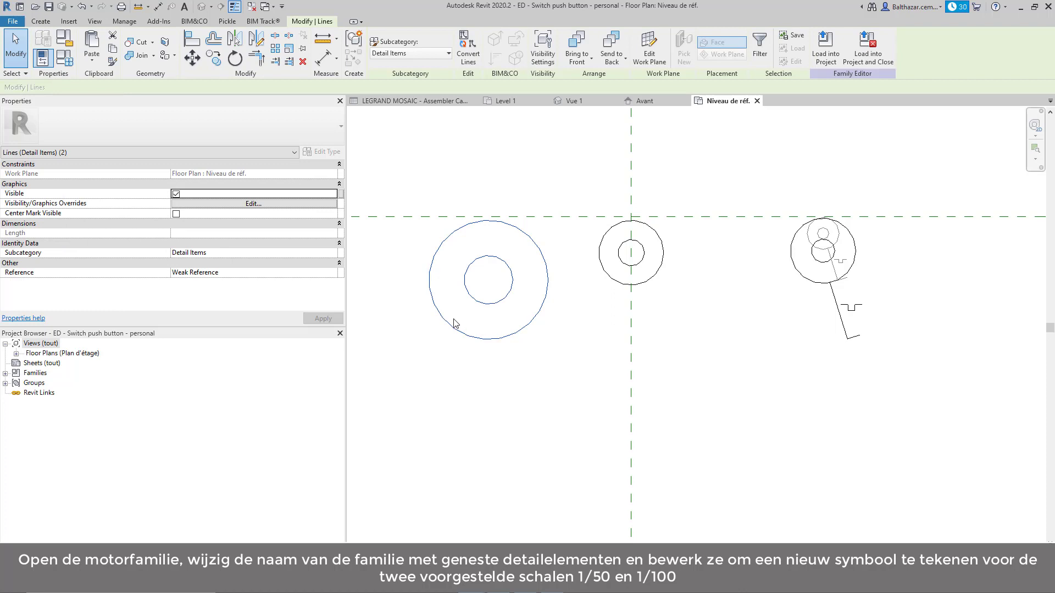
- Associate the large left circles' visibility with the 1/100 parameter
click(341, 194)
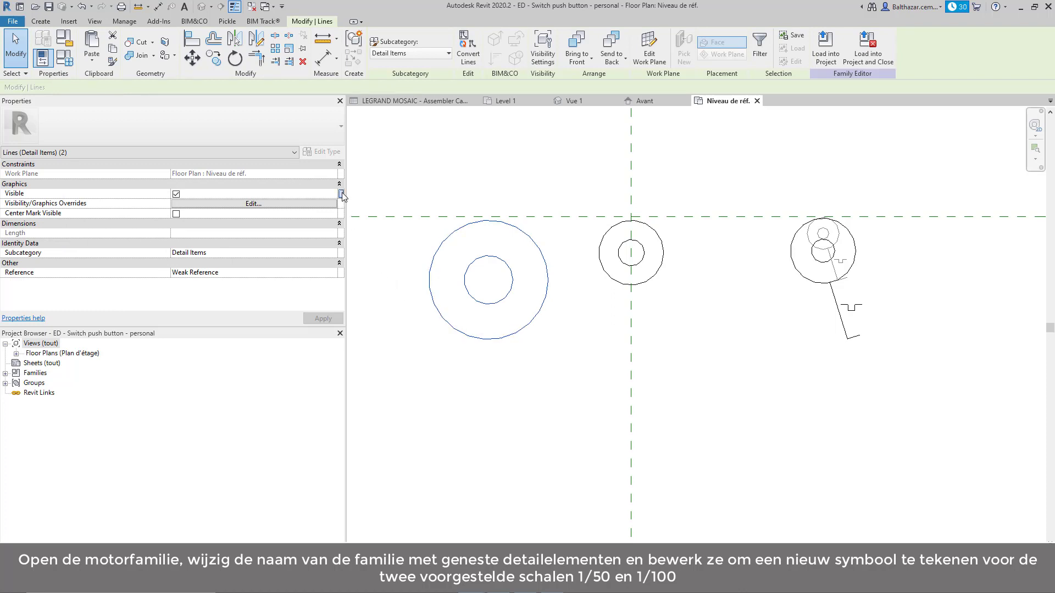
click(561, 188)
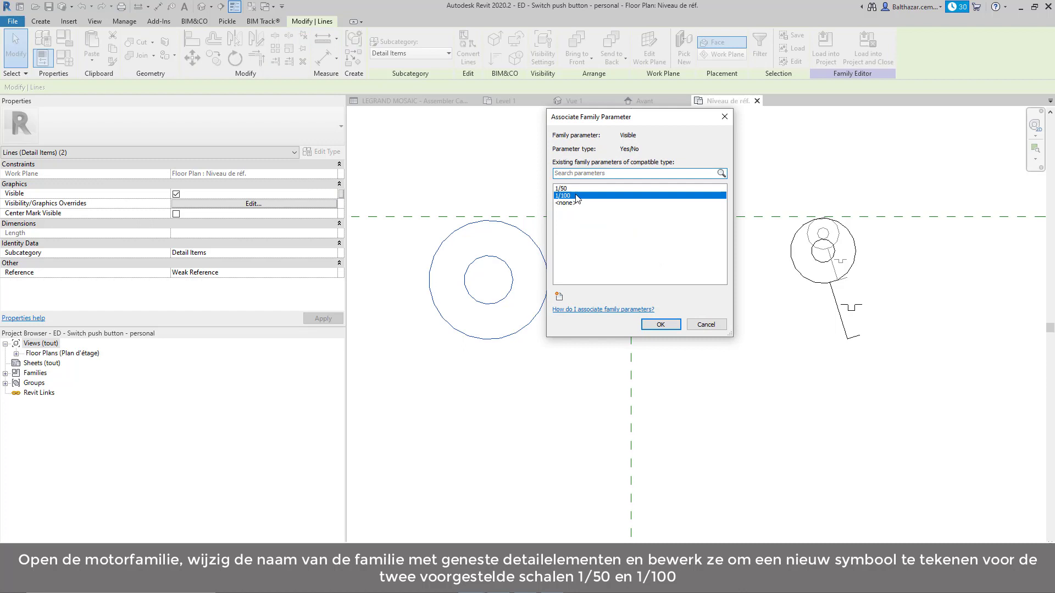
click(660, 324)
click(609, 317)
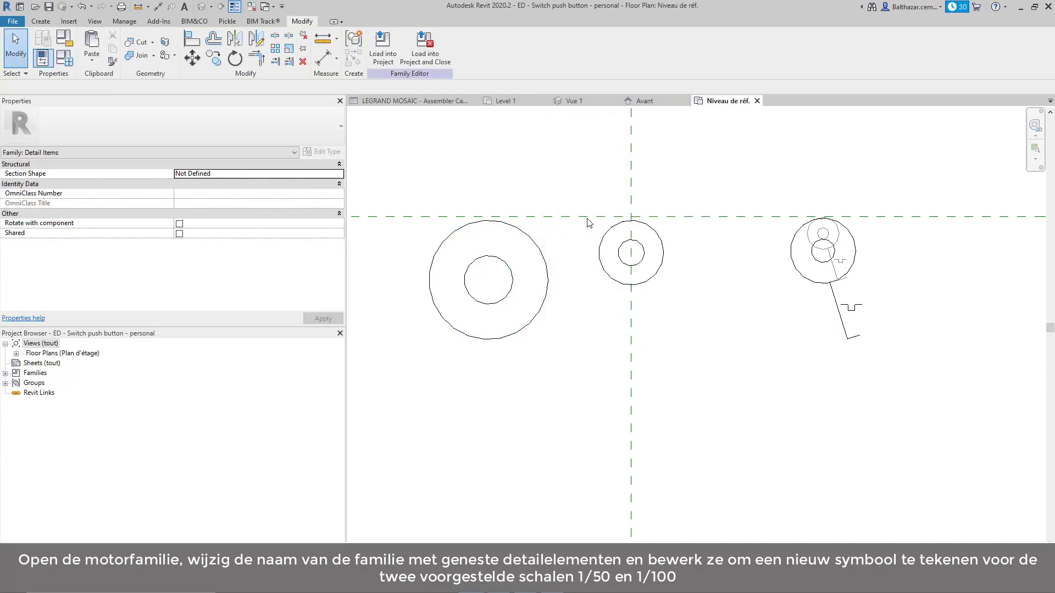
- Associate the small middle circles' visibility with the 1/50 parameter
drag(584, 199, 684, 316)
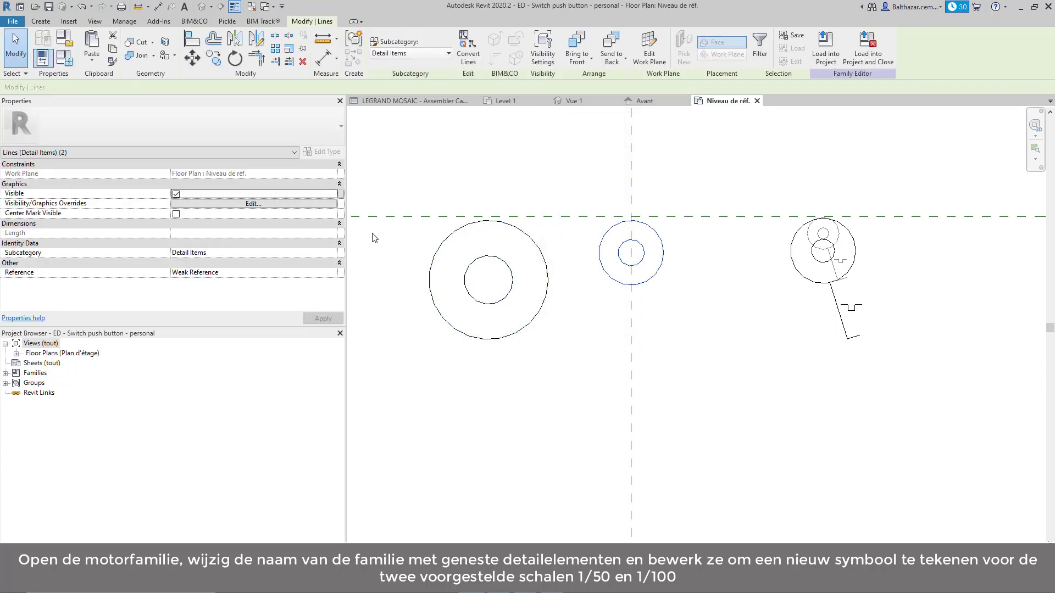
click(341, 194)
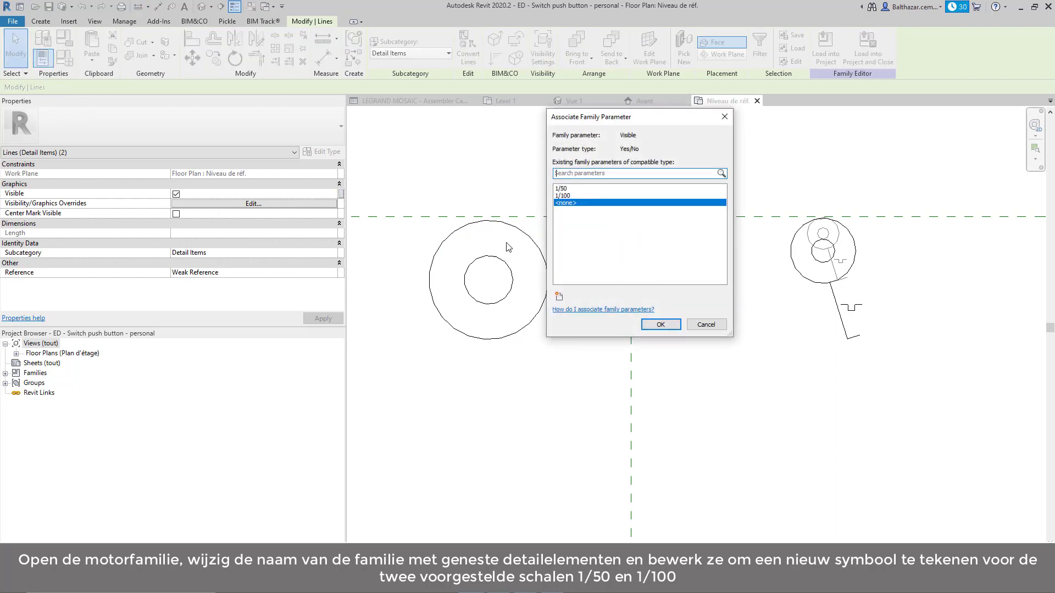
click(577, 189)
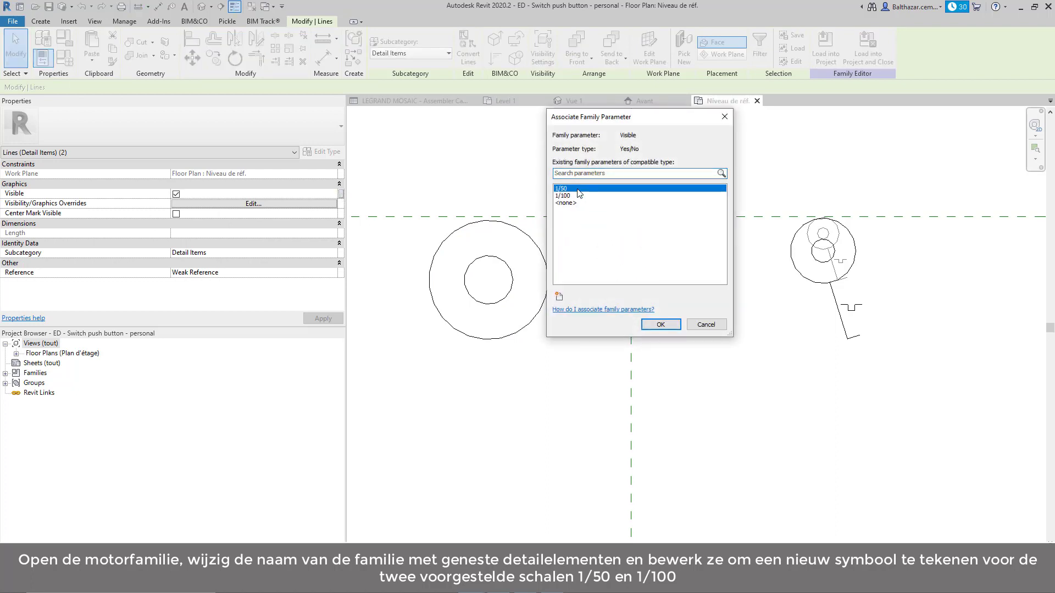
click(660, 324)
click(588, 332)
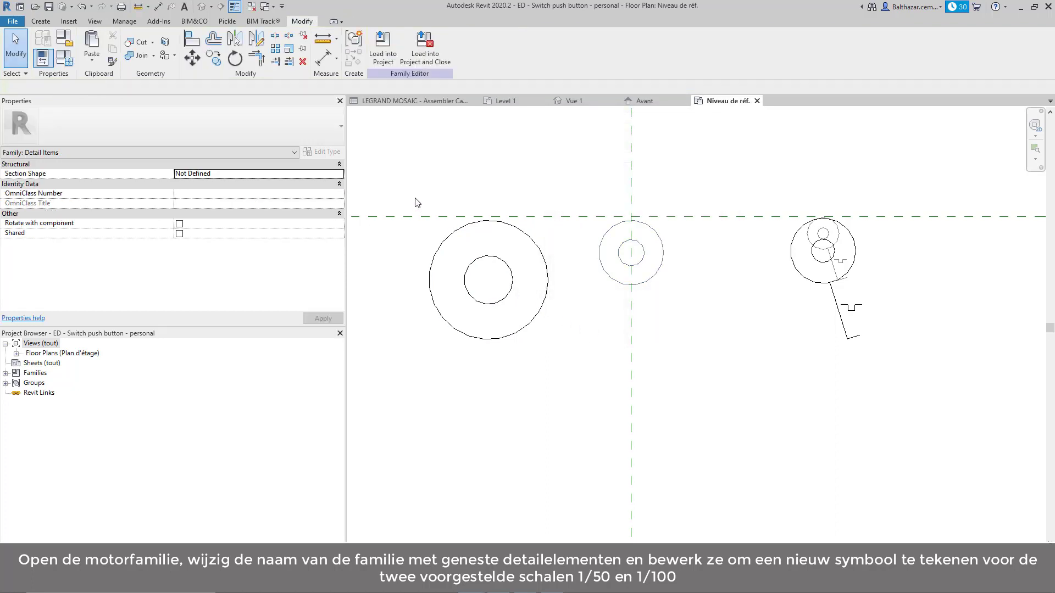
drag(415, 203, 560, 365)
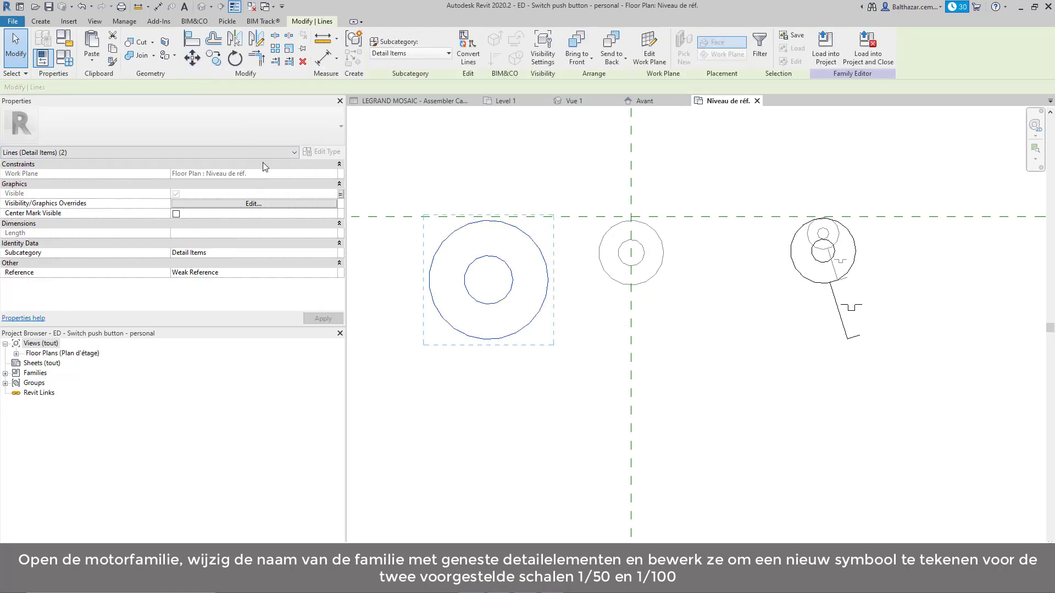
- Move the large circles onto the vertical reference plane and delete the old switch symbol
click(191, 57)
click(488, 220)
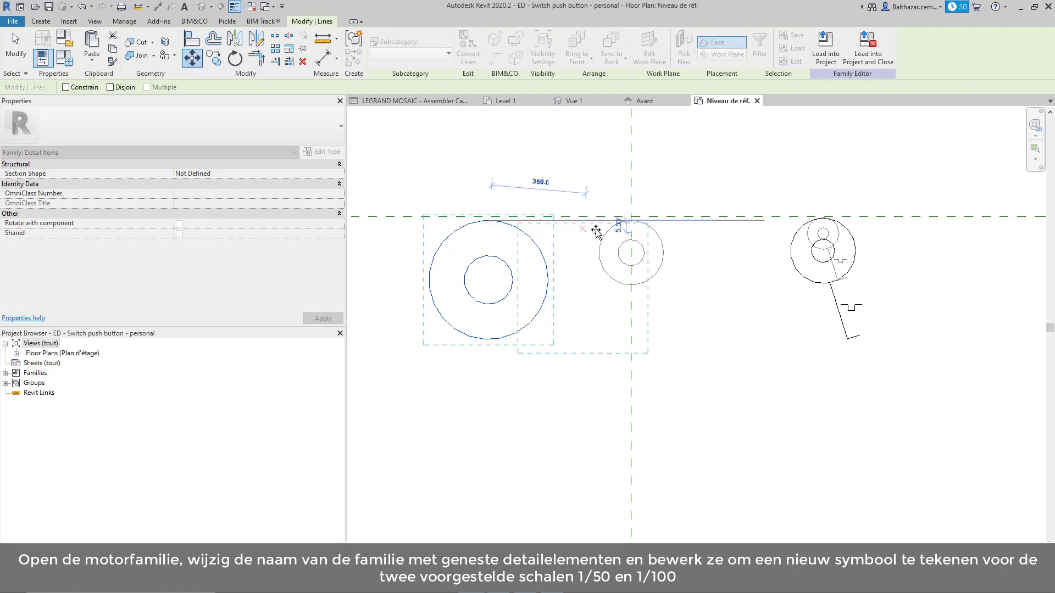
click(632, 220)
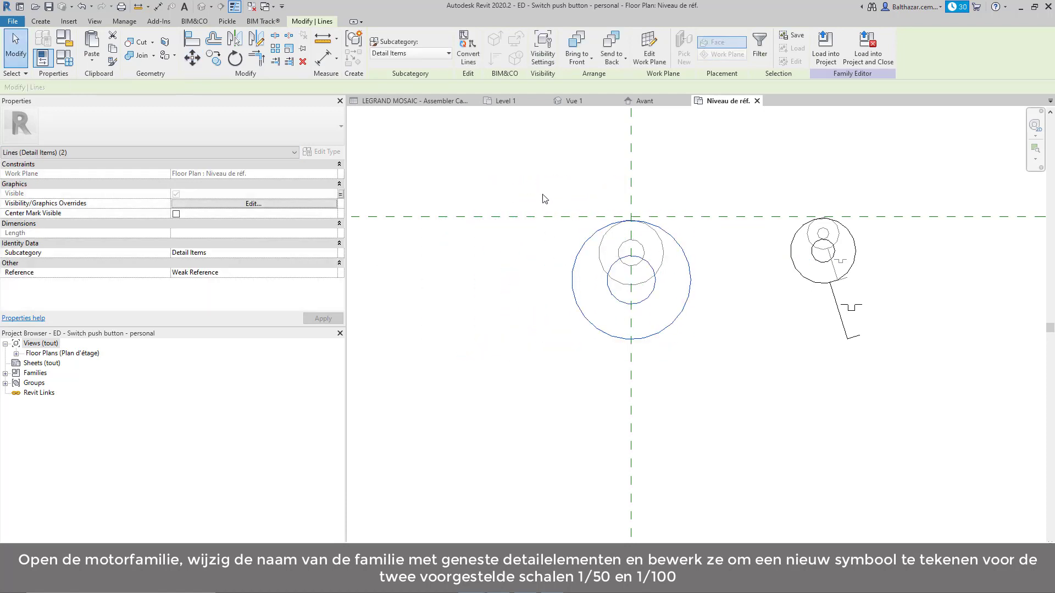
key(Escape)
drag(777, 187, 890, 372)
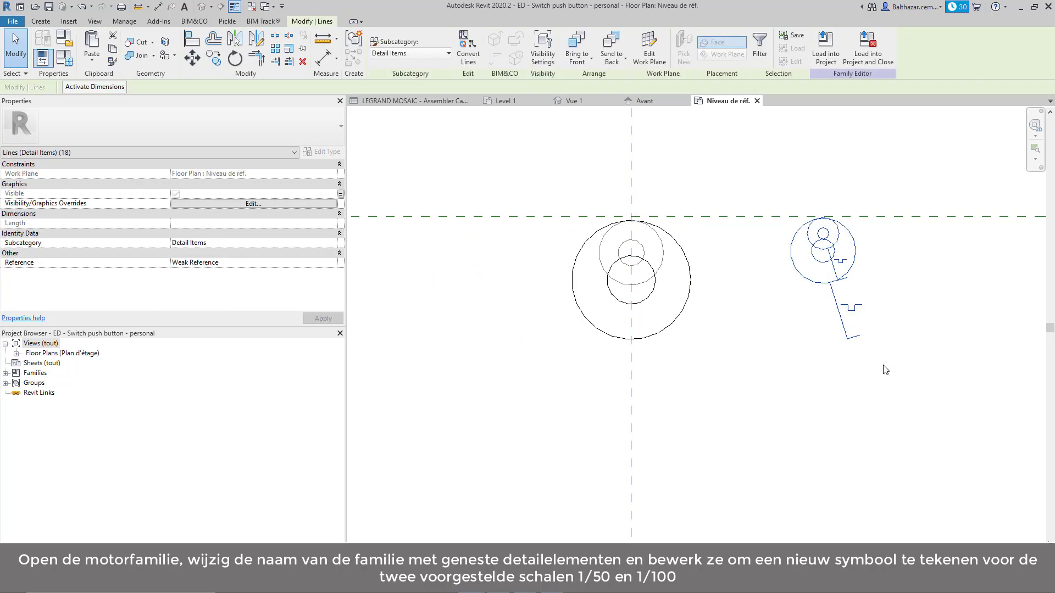
key(Delete)
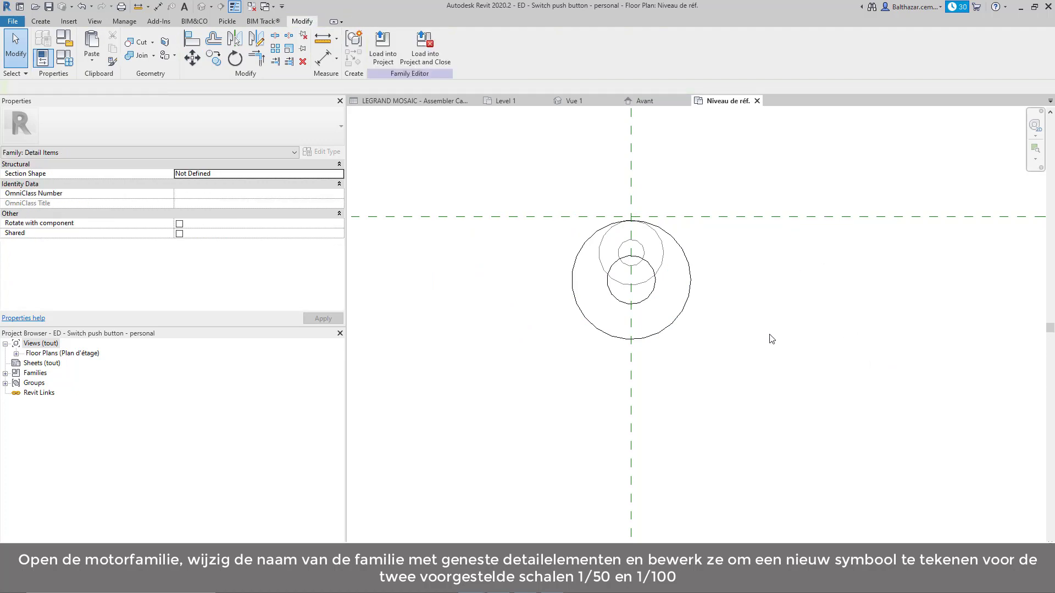
- Close Vue 1, then load into only the push-button family unsaved, overwriting the existing version
click(251, 7)
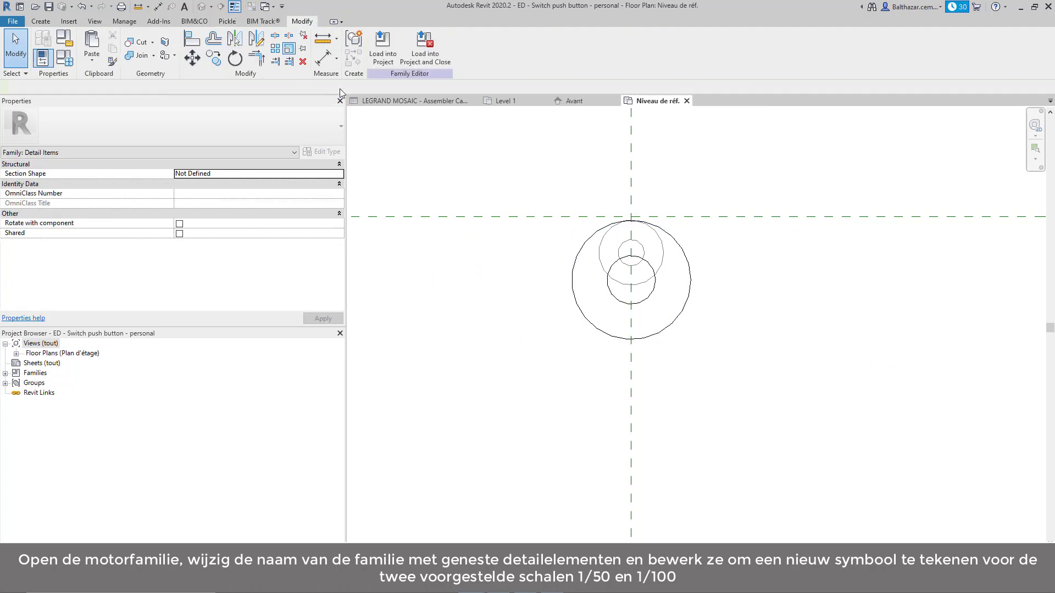
click(413, 42)
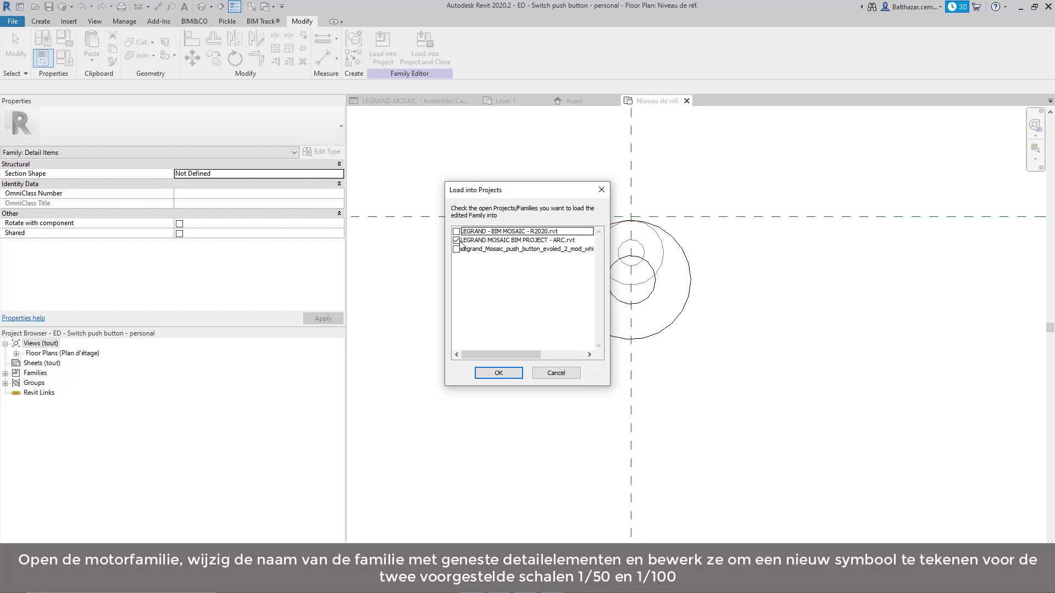
click(457, 242)
click(456, 249)
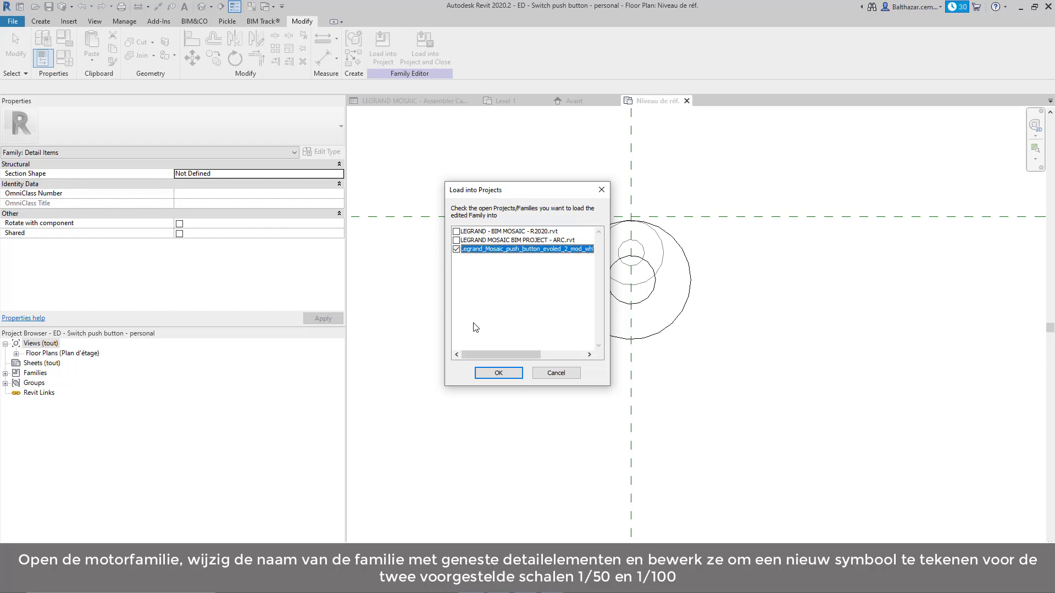
click(497, 372)
click(546, 297)
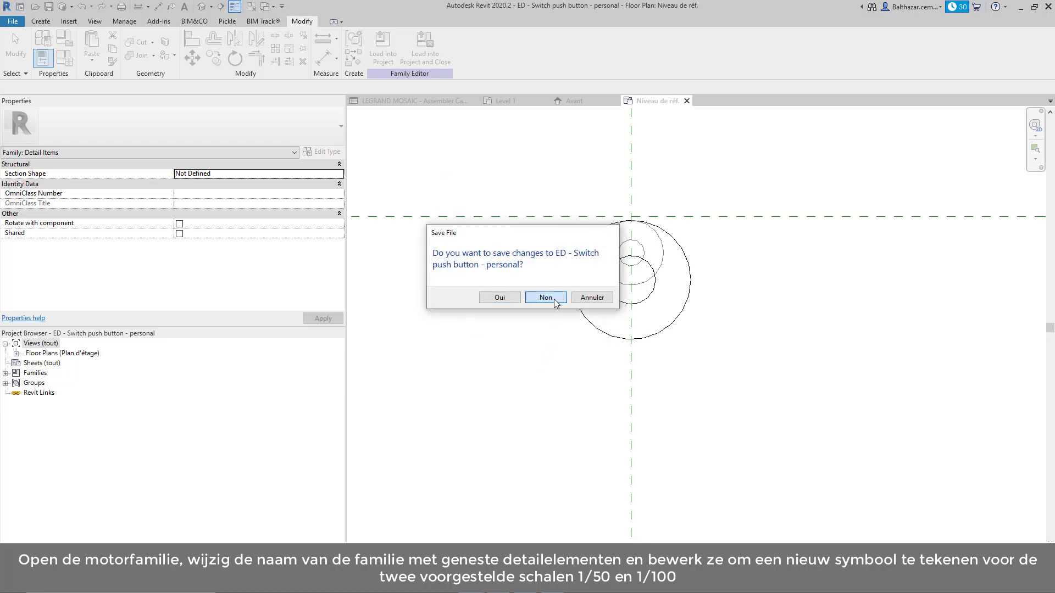
click(537, 264)
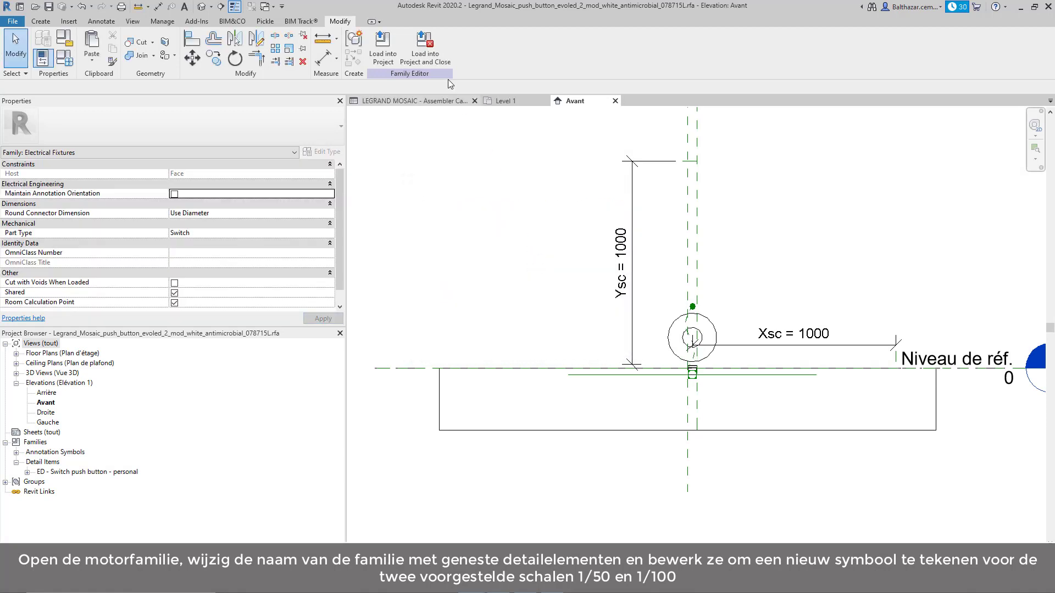
- Load the push-button family into LEGRAND MOSAIC BIM PROJECT - ARC.rvt, overwriting the existing version
click(425, 50)
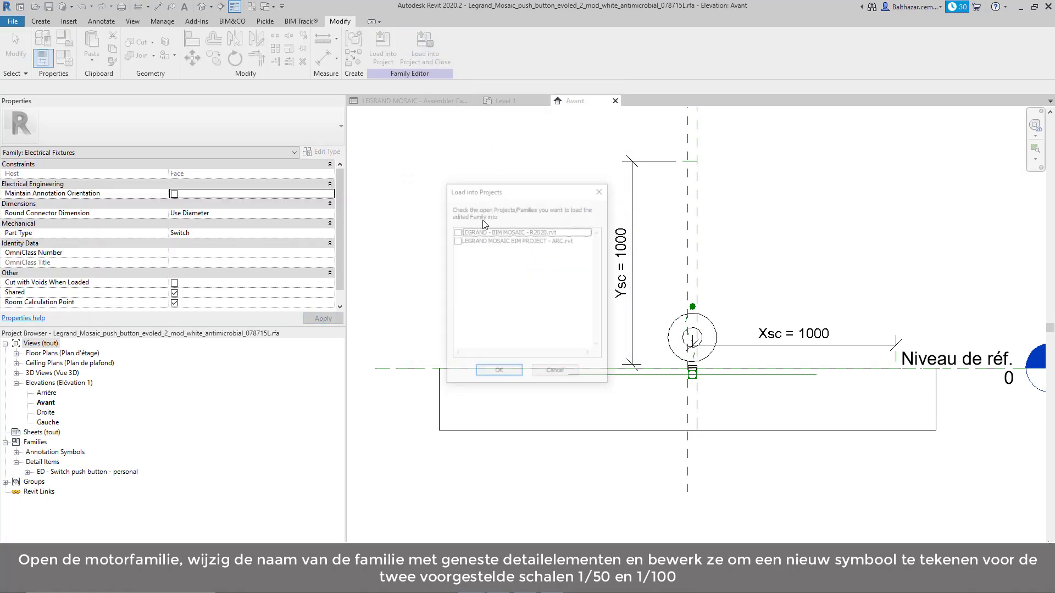
click(456, 241)
click(498, 373)
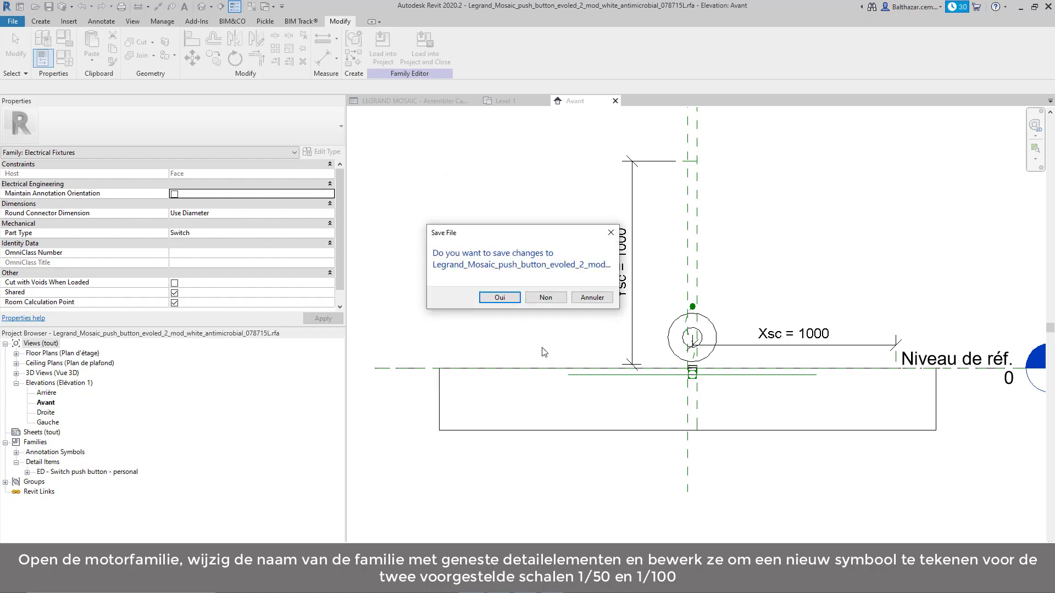
click(539, 299)
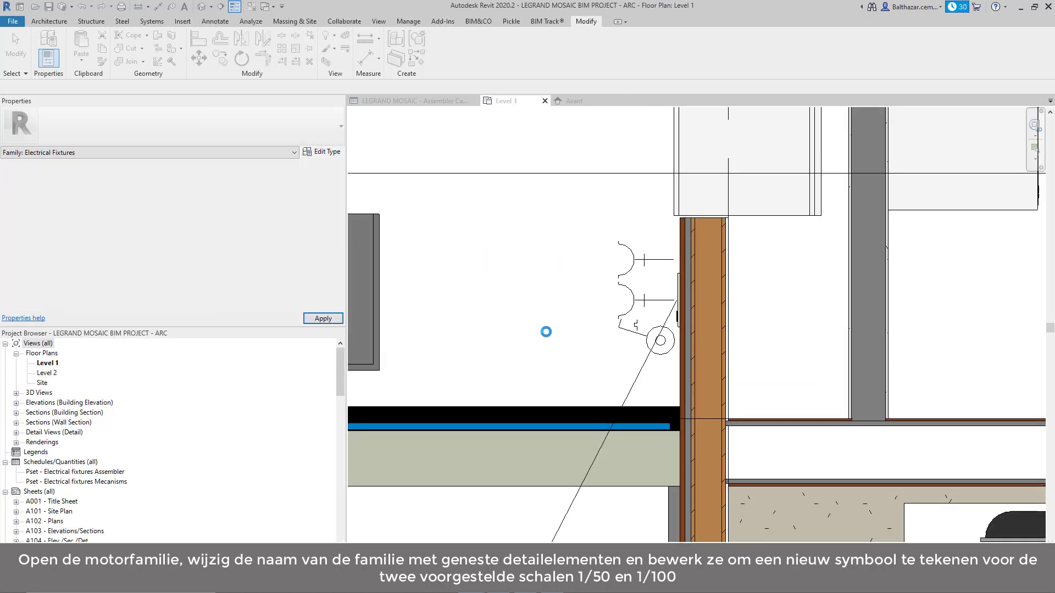
click(529, 269)
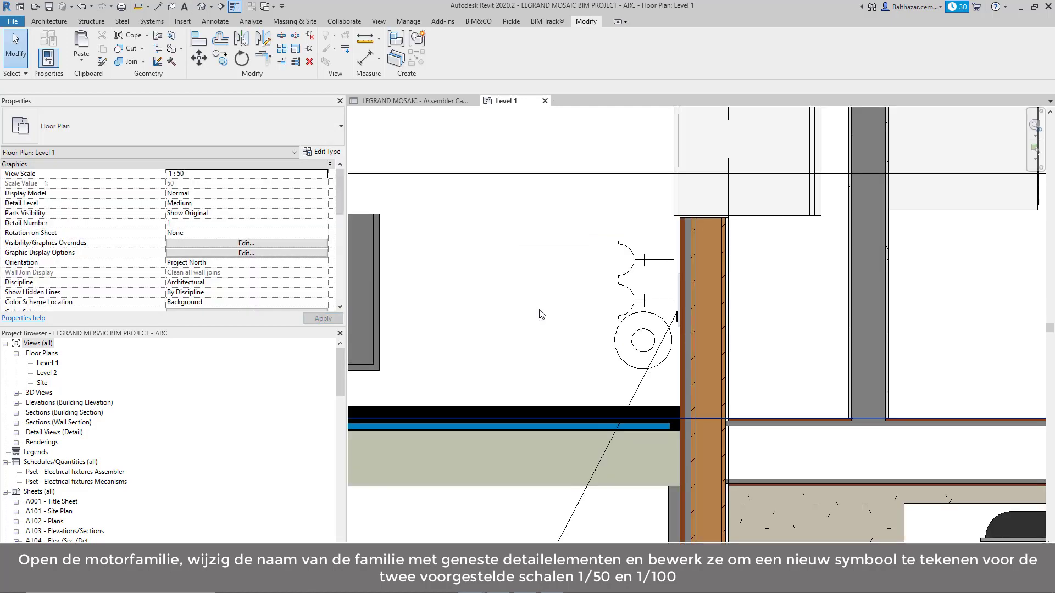
click(539, 309)
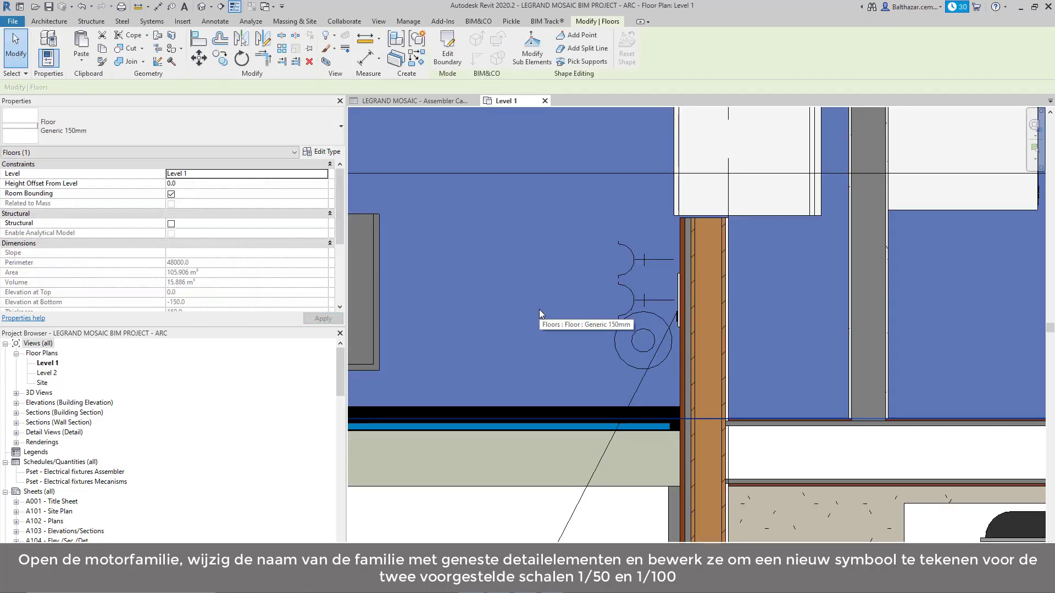
key(Escape)
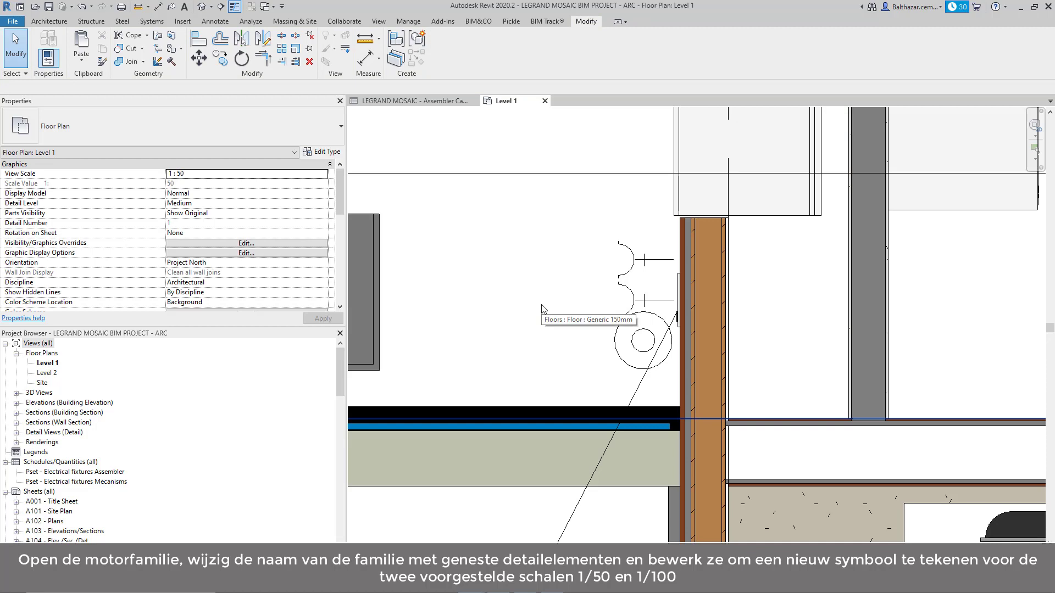